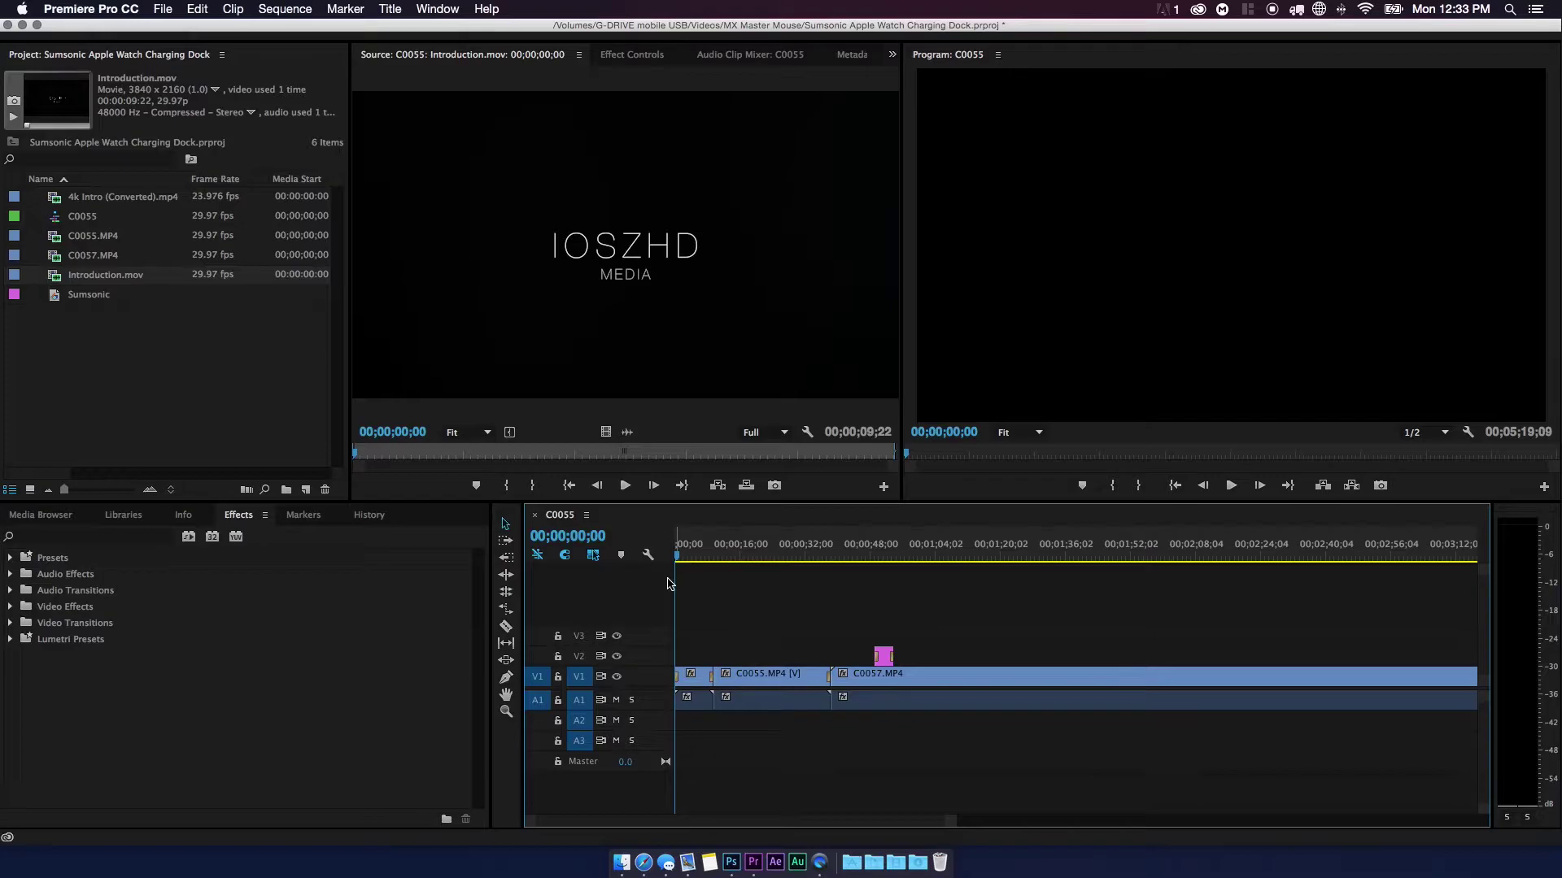
# - Play the sequence, then scrub the playhead back to preview the IOSZHD intro
pyautogui.press('space')
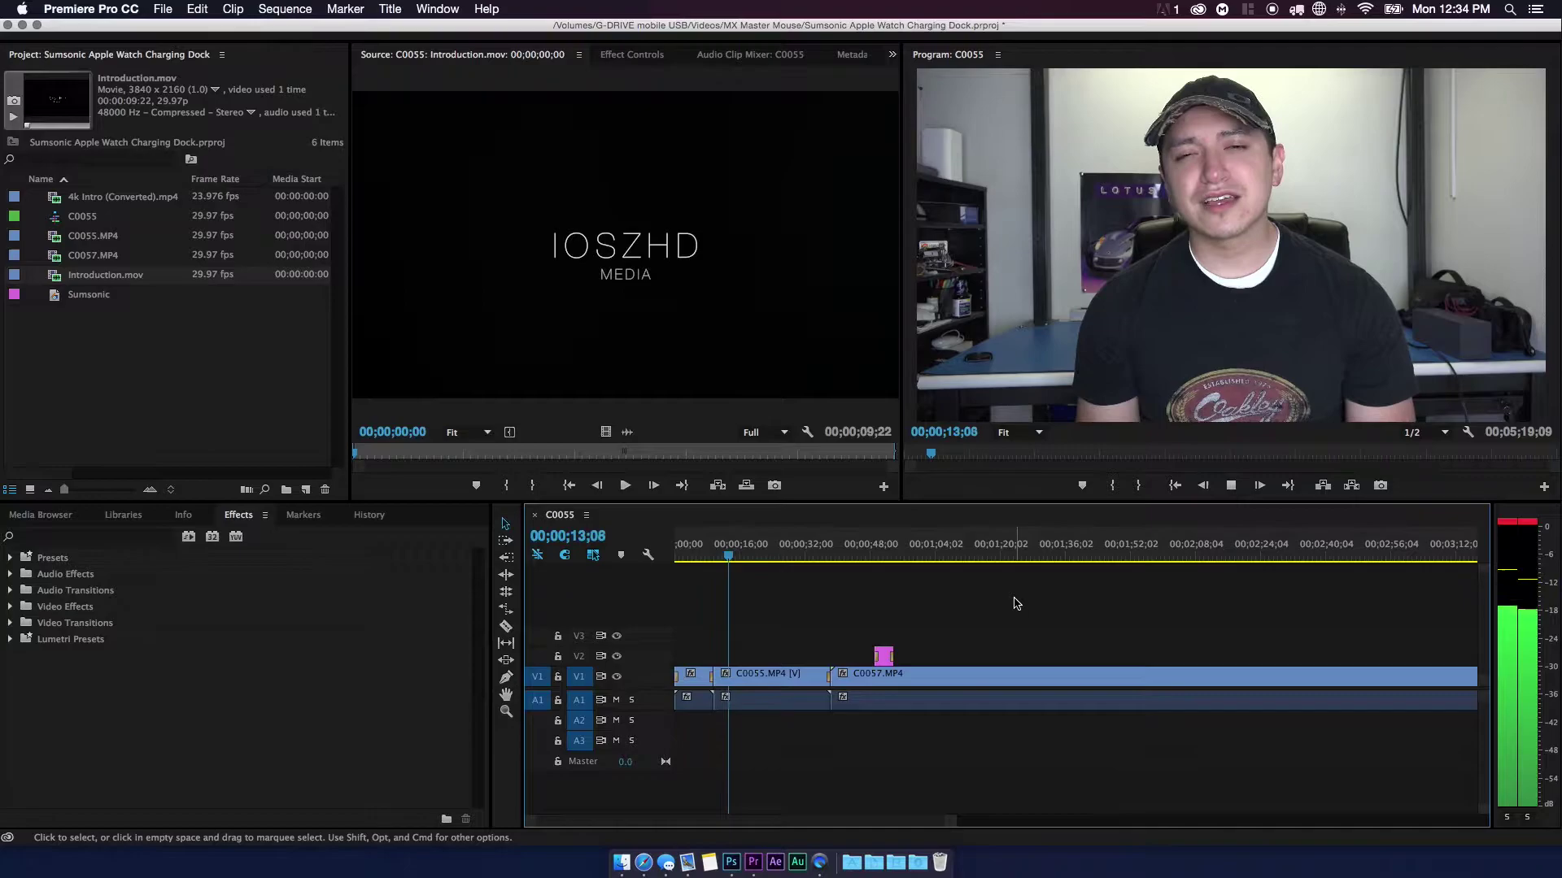
pyautogui.press('space')
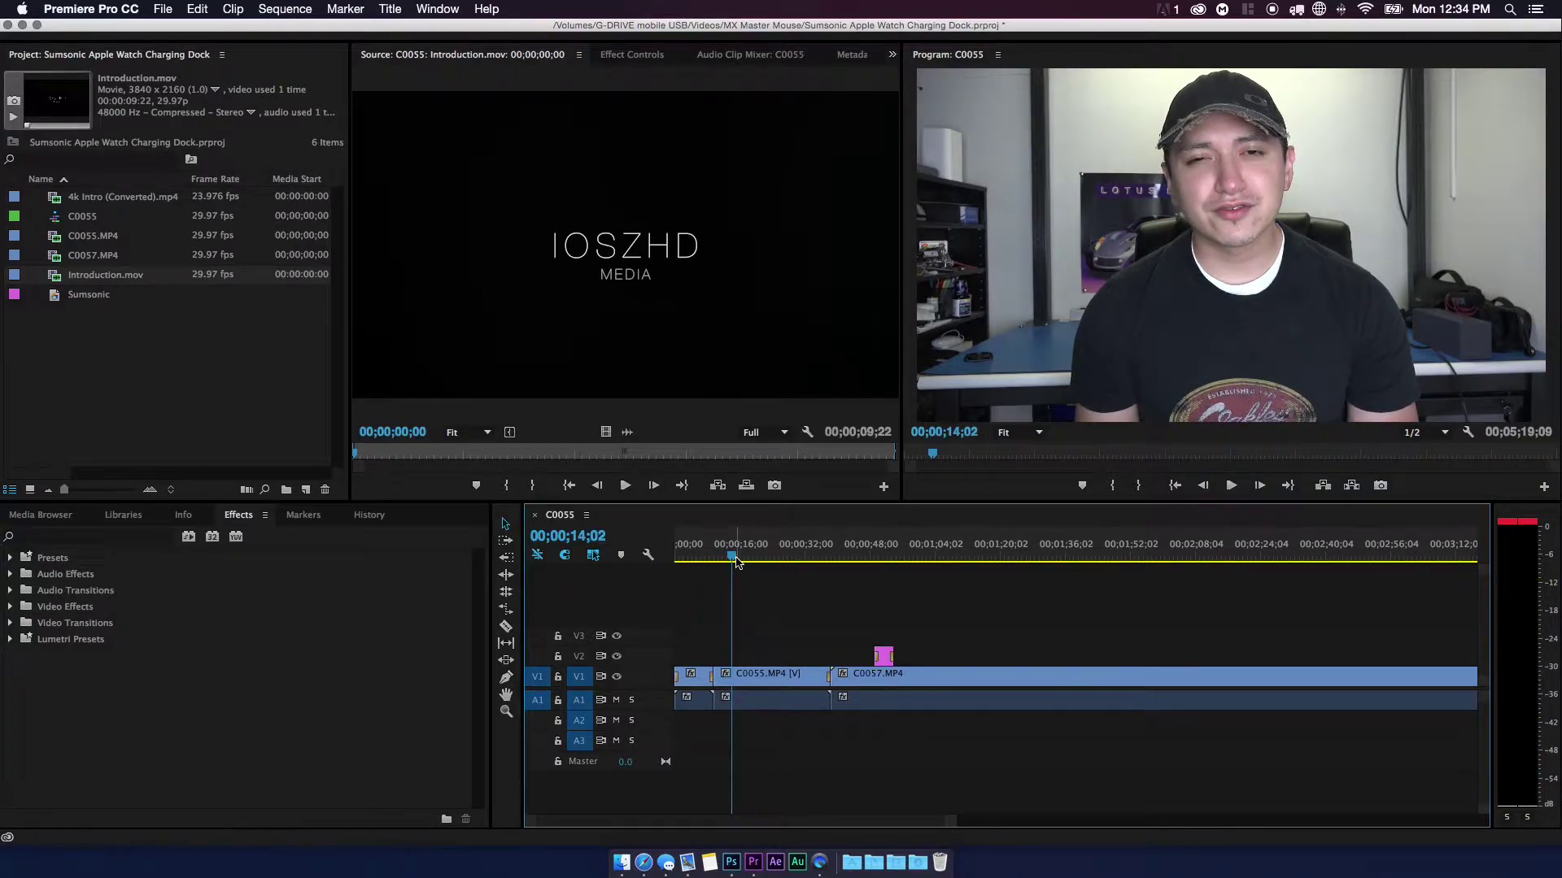
pyautogui.moveTo(733, 562); pyautogui.dragTo(767, 582)
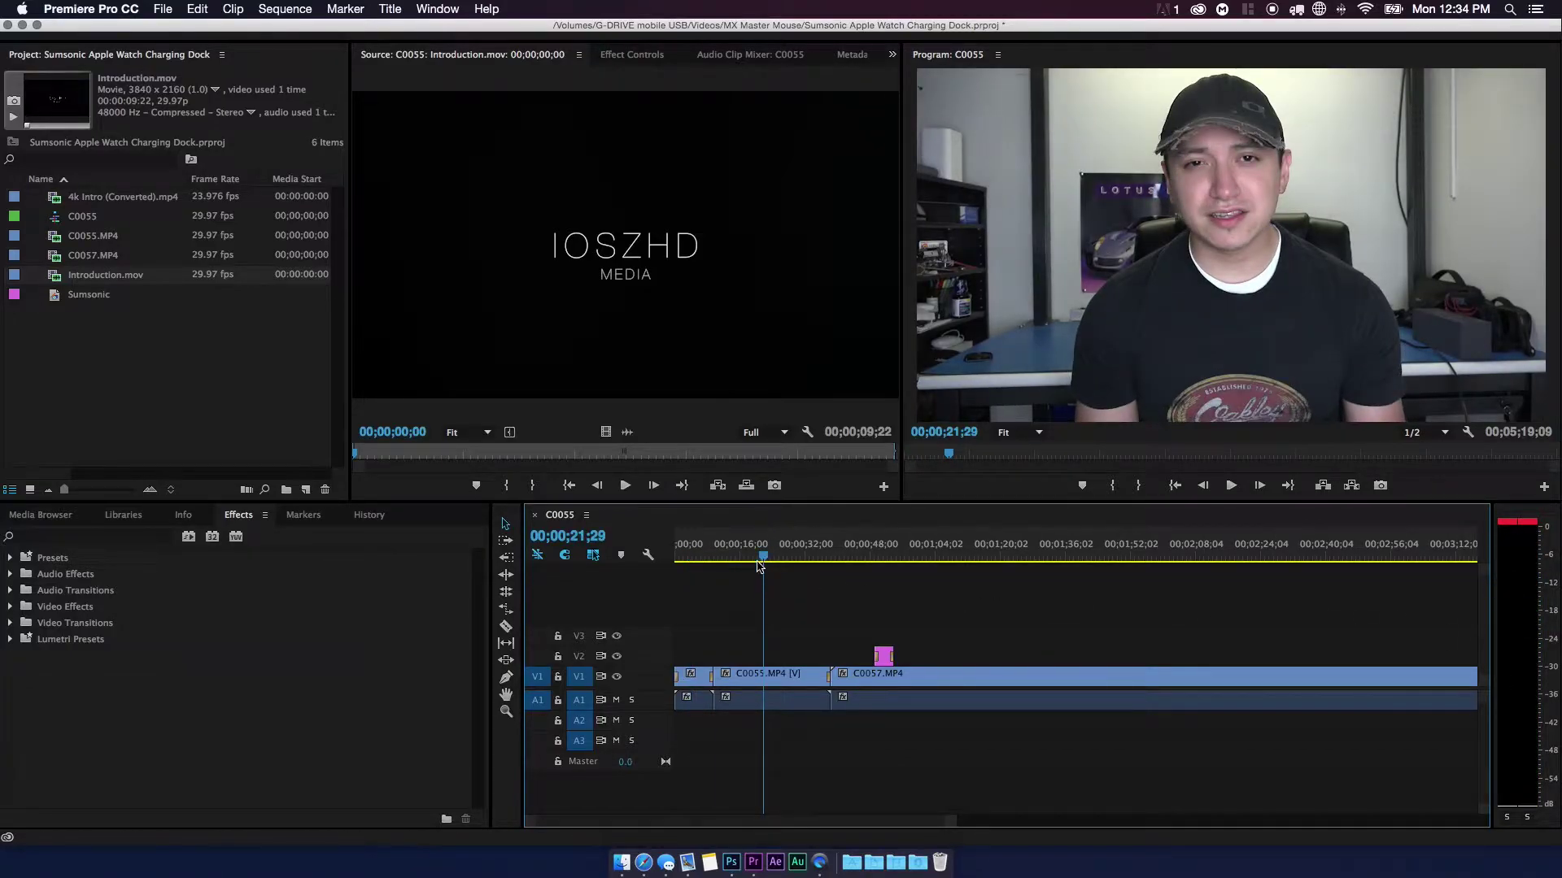
pyautogui.moveTo(767, 567); pyautogui.dragTo(674, 569)
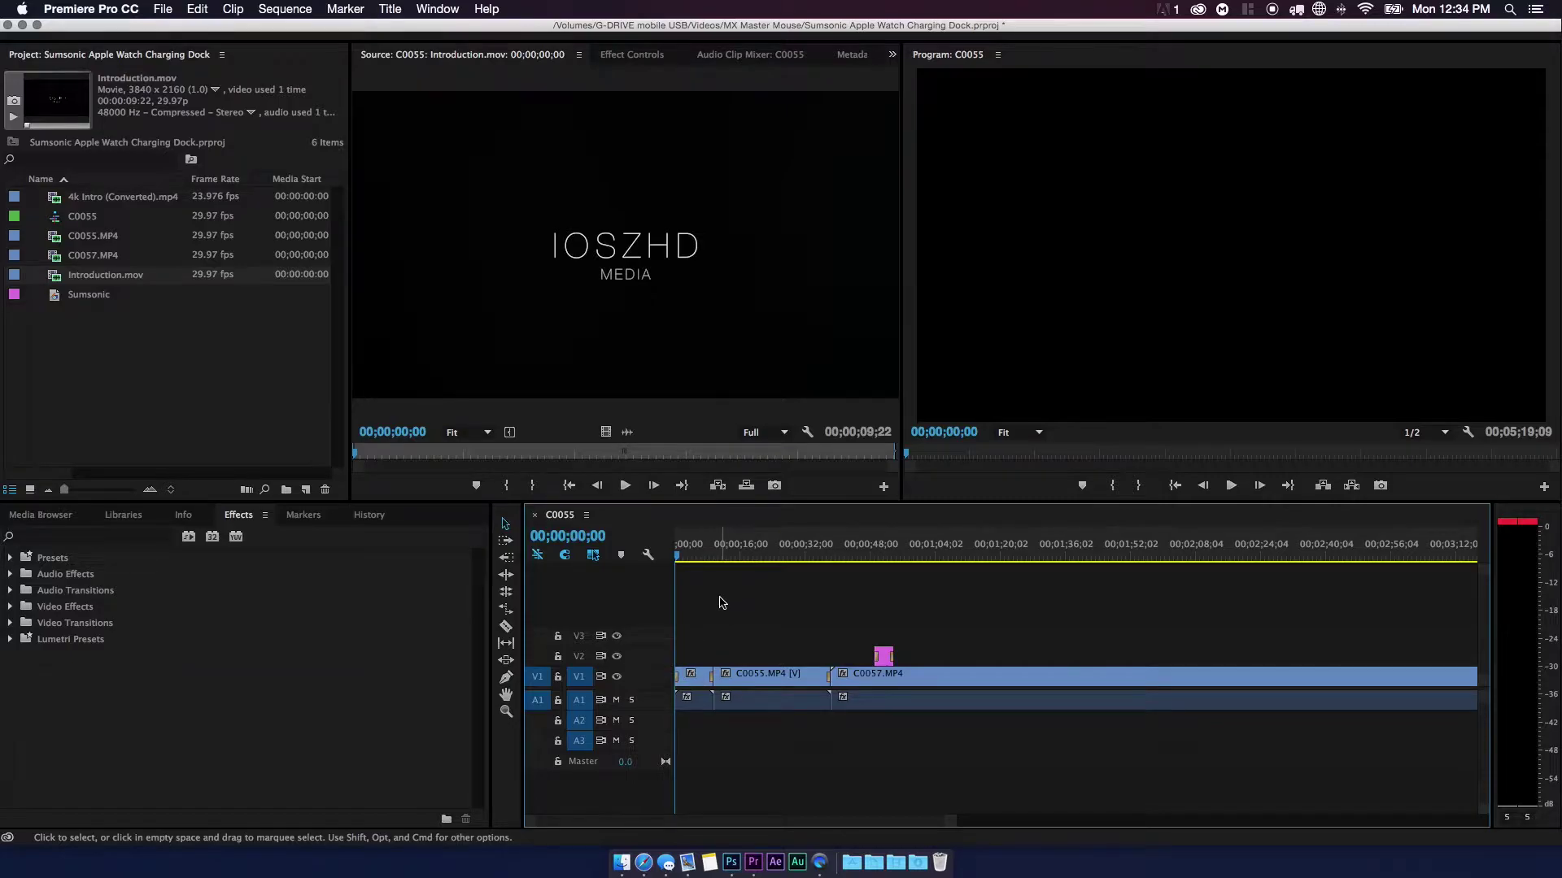
# - Select the first short intro clip and inspect its Motion effect properties in the fx menu
pyautogui.click(693, 678)
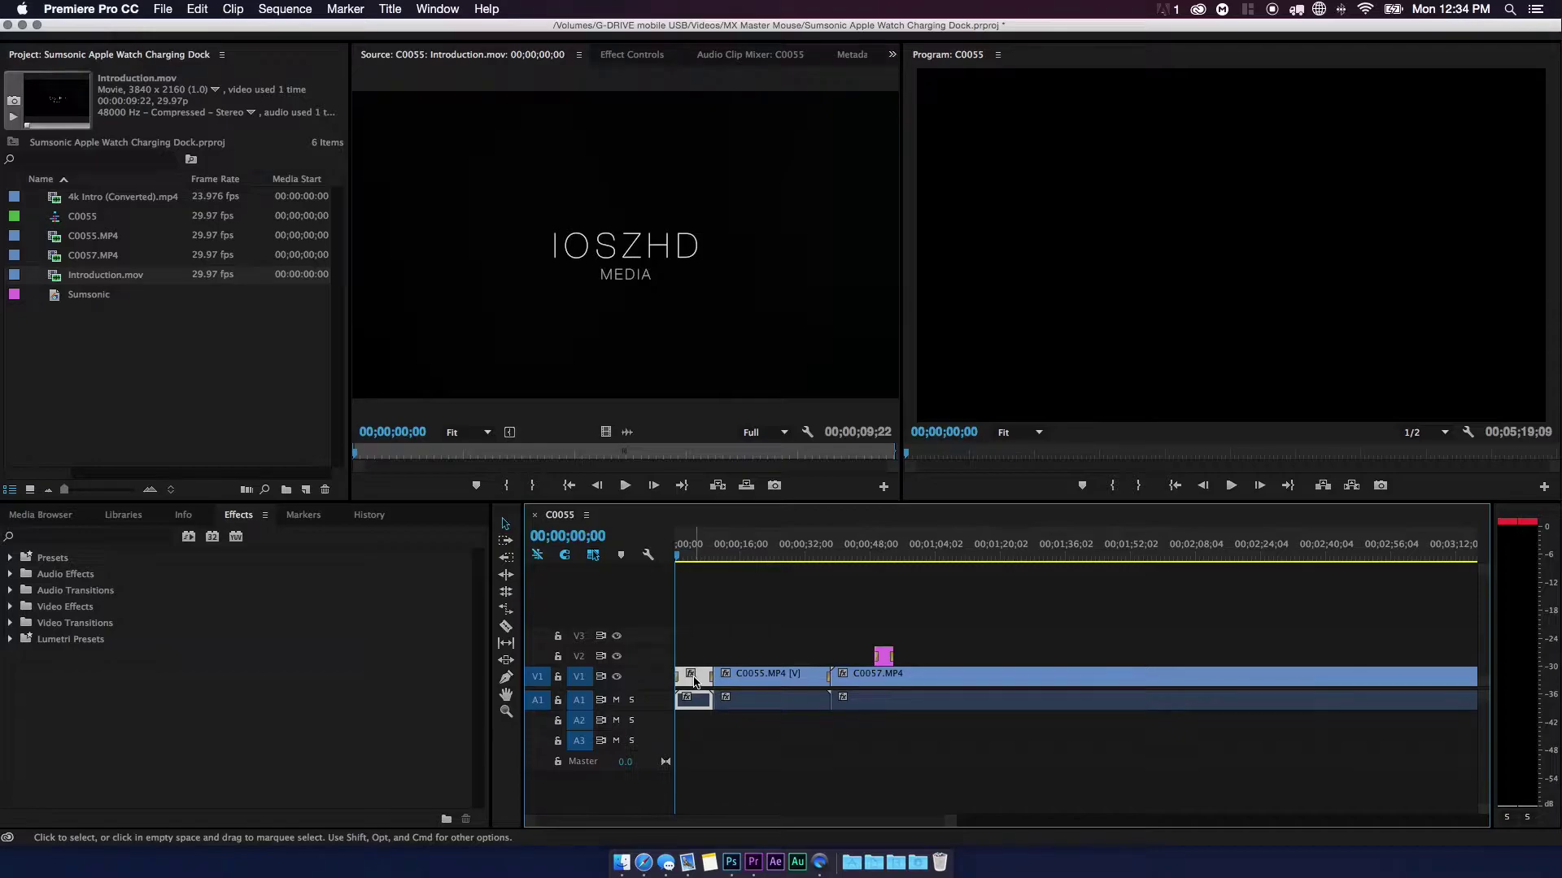
pyautogui.click(690, 675)
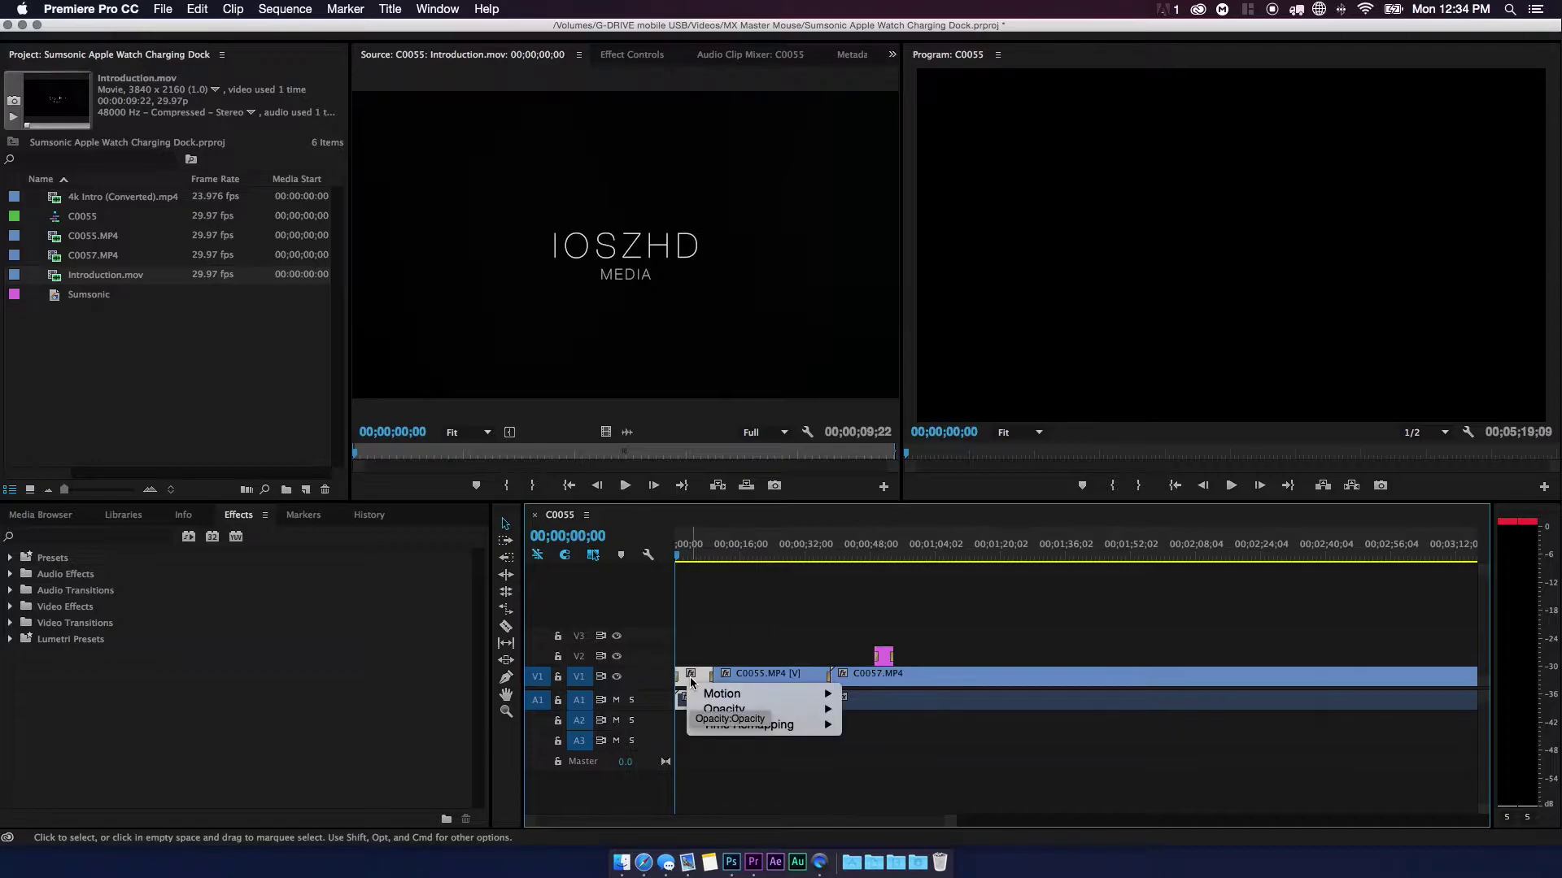
pyautogui.click(703, 644)
pyautogui.click(691, 675)
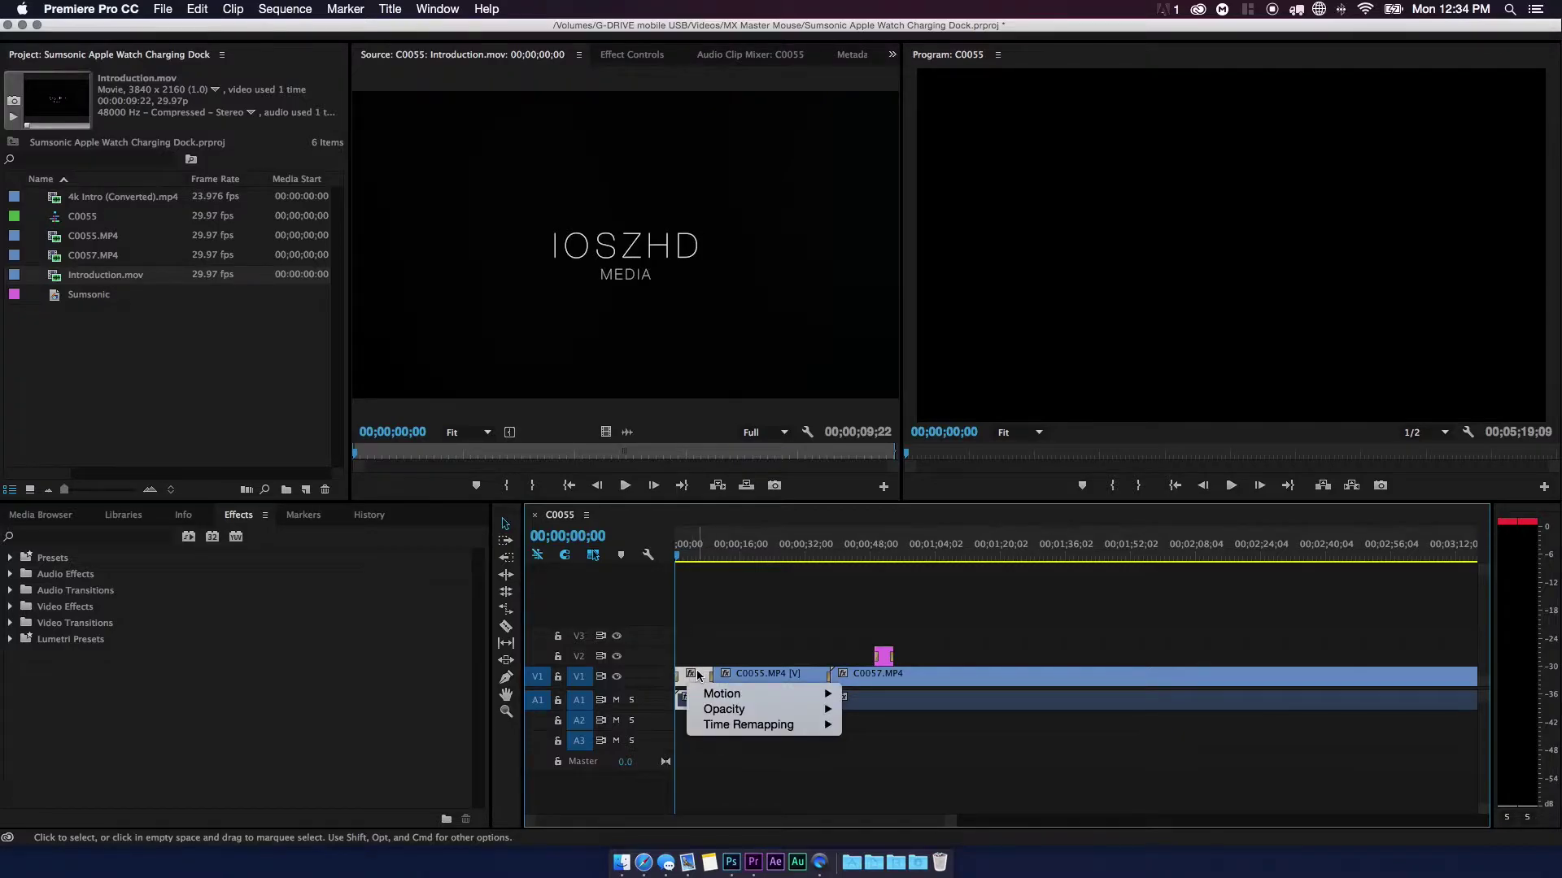
pyautogui.click(702, 657)
pyautogui.click(702, 657)
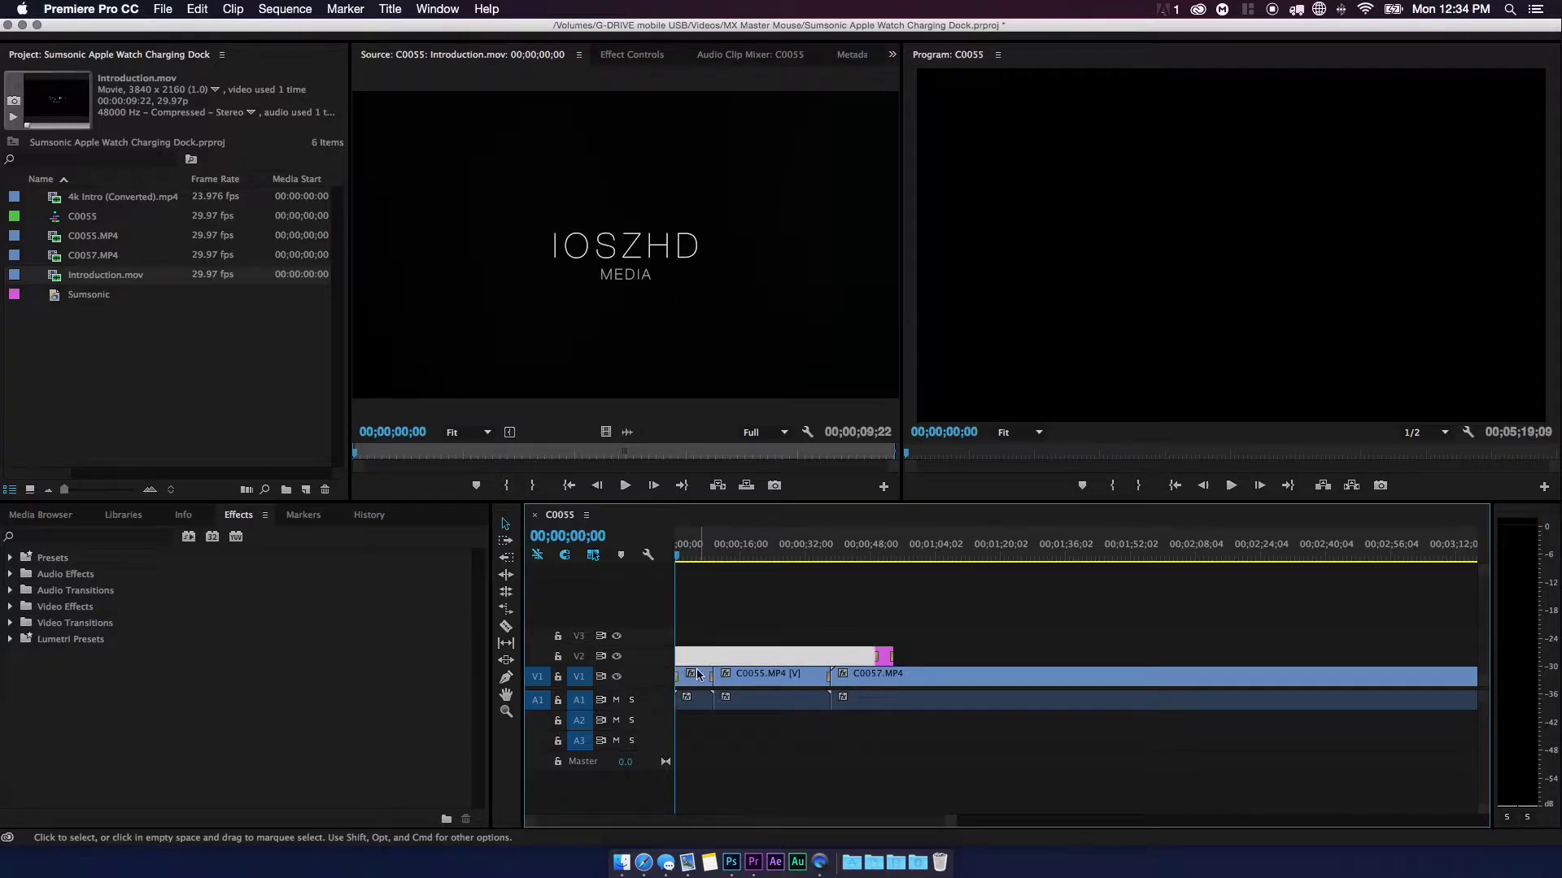
pyautogui.click(691, 674)
pyautogui.click(693, 674)
# - Close the effect list, deselect the clips, and select the intro clip's A1 audio
pyautogui.moveTo(708, 692)
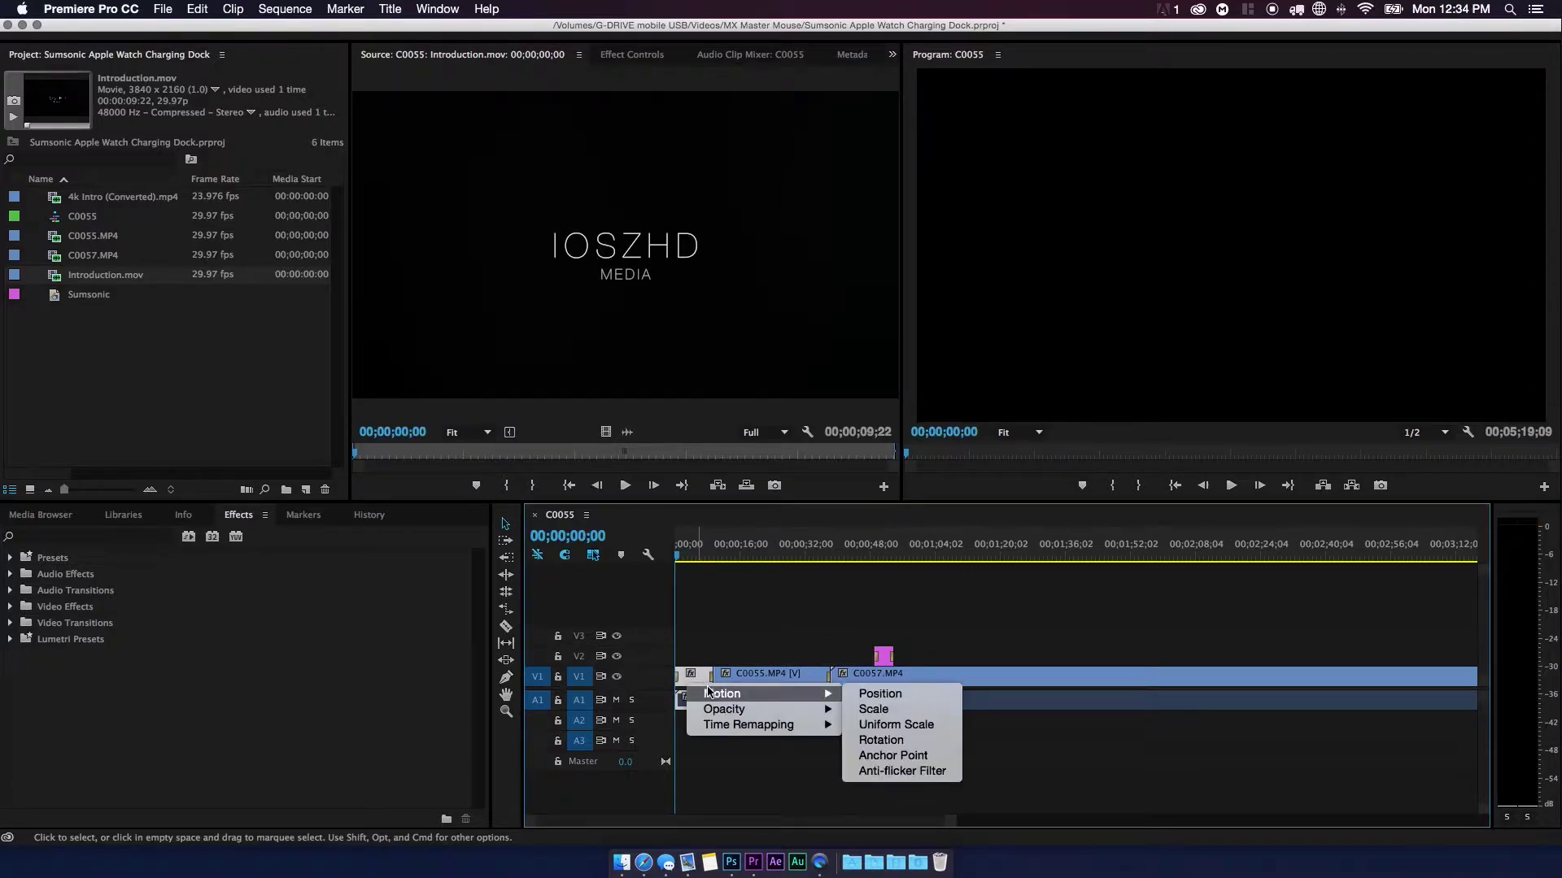
pyautogui.click(707, 648)
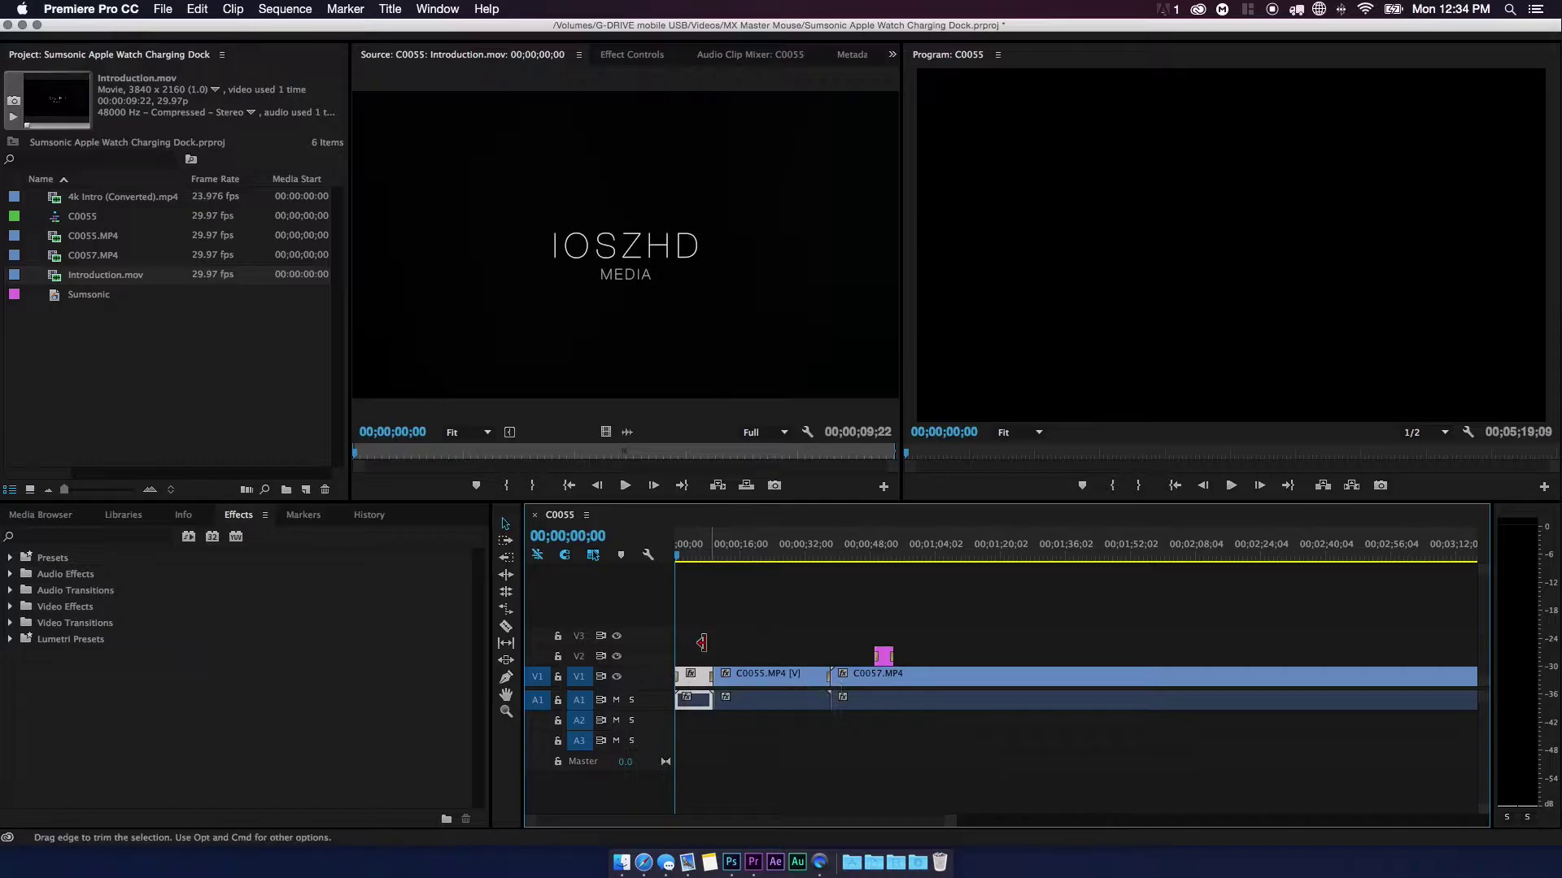
pyautogui.click(723, 588)
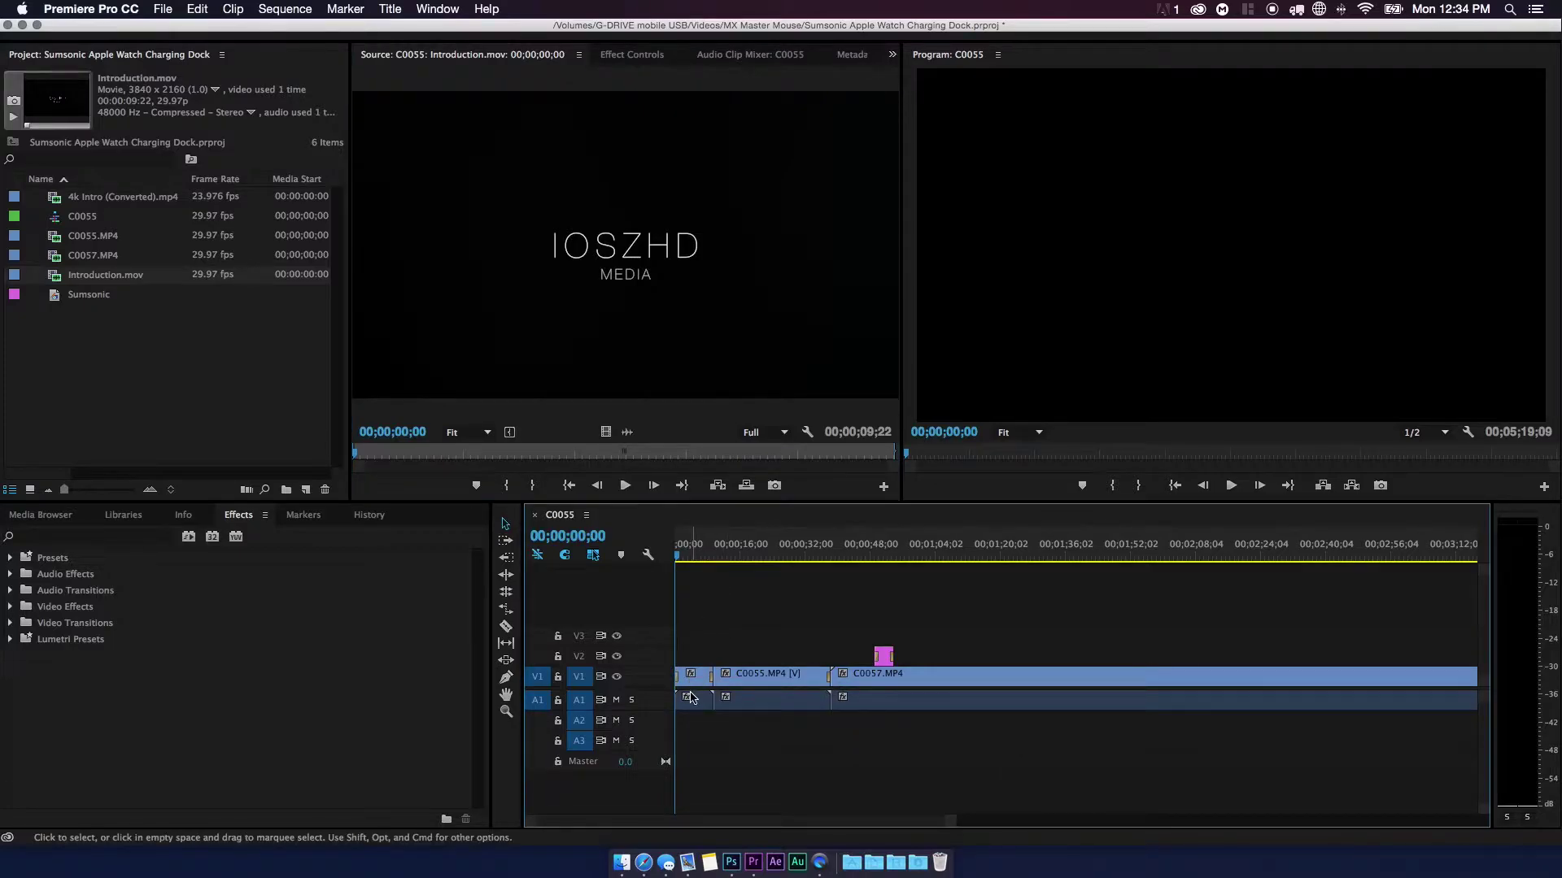
pyautogui.click(693, 707)
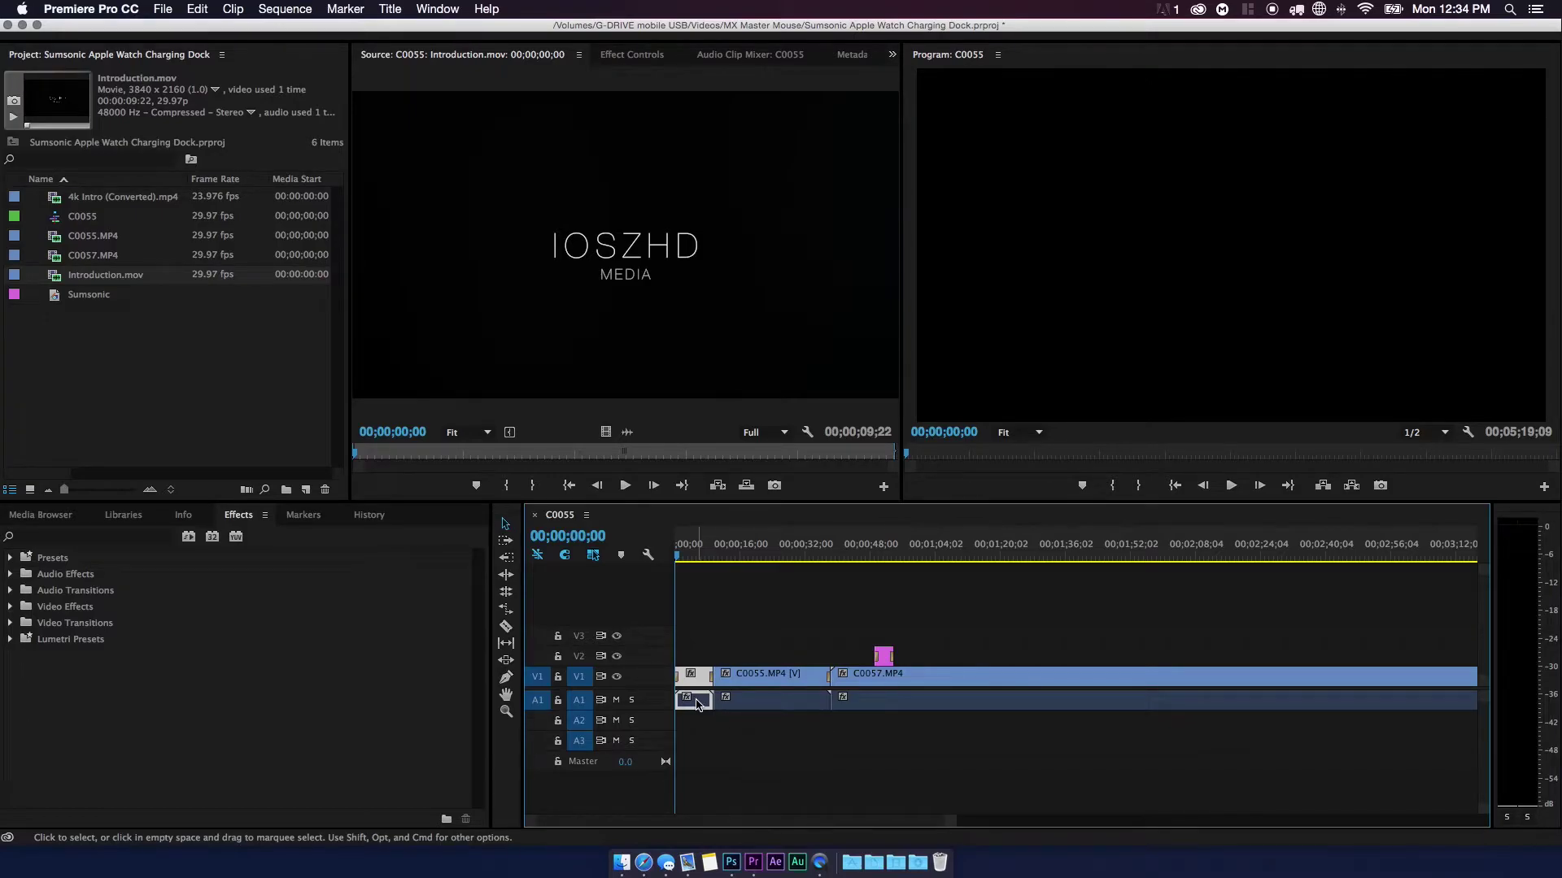
# - Send the selected A1 intro audio to Adobe Audition with Edit Clip In Adobe Audition
pyautogui.rightClick(697, 705)
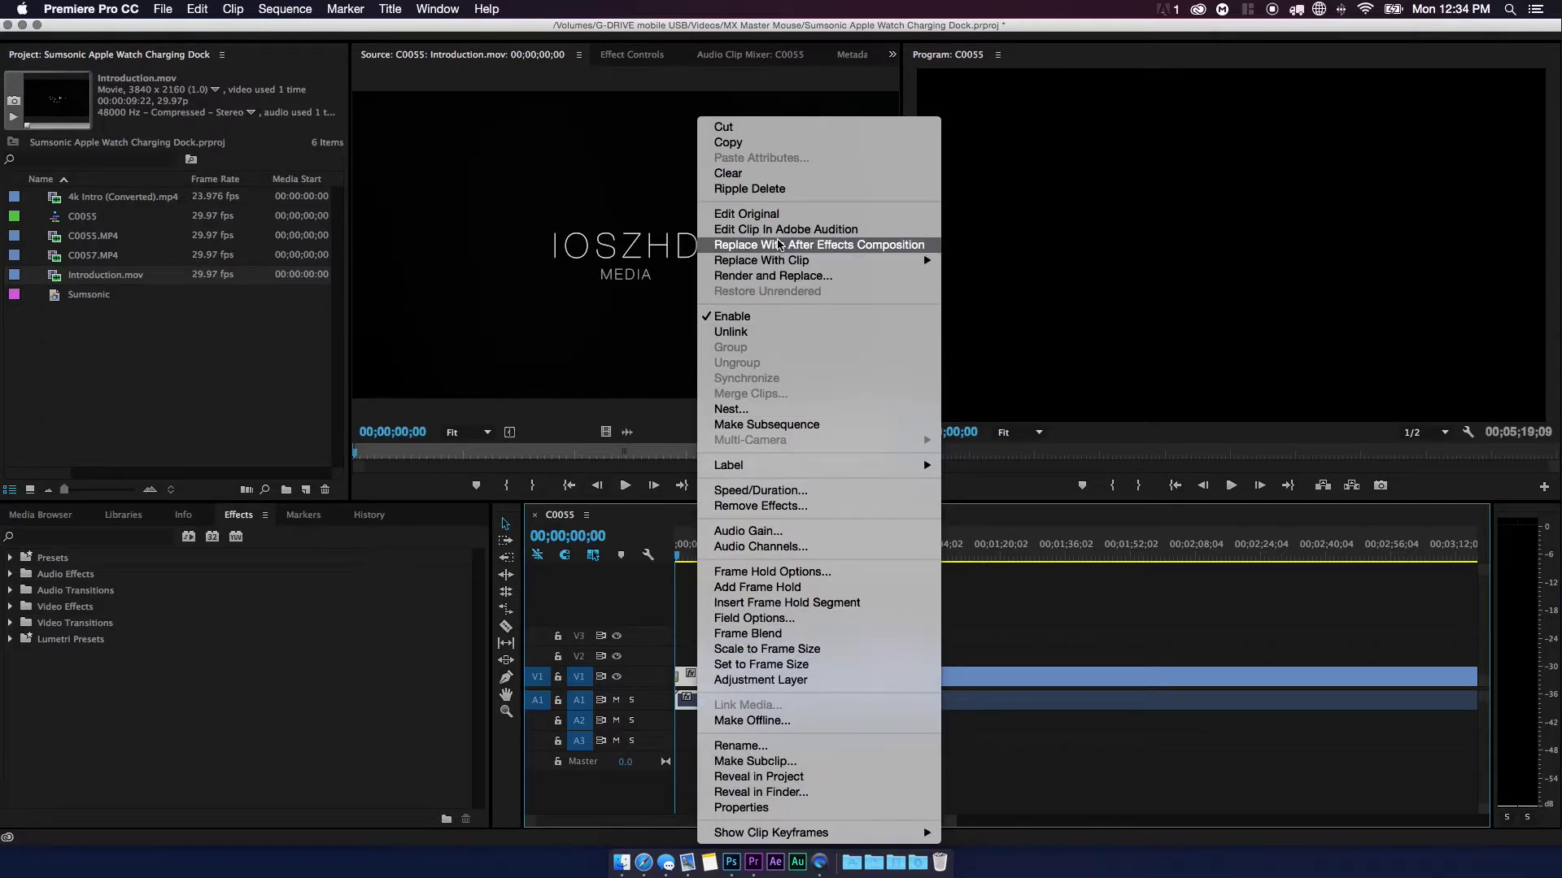
pyautogui.click(753, 232)
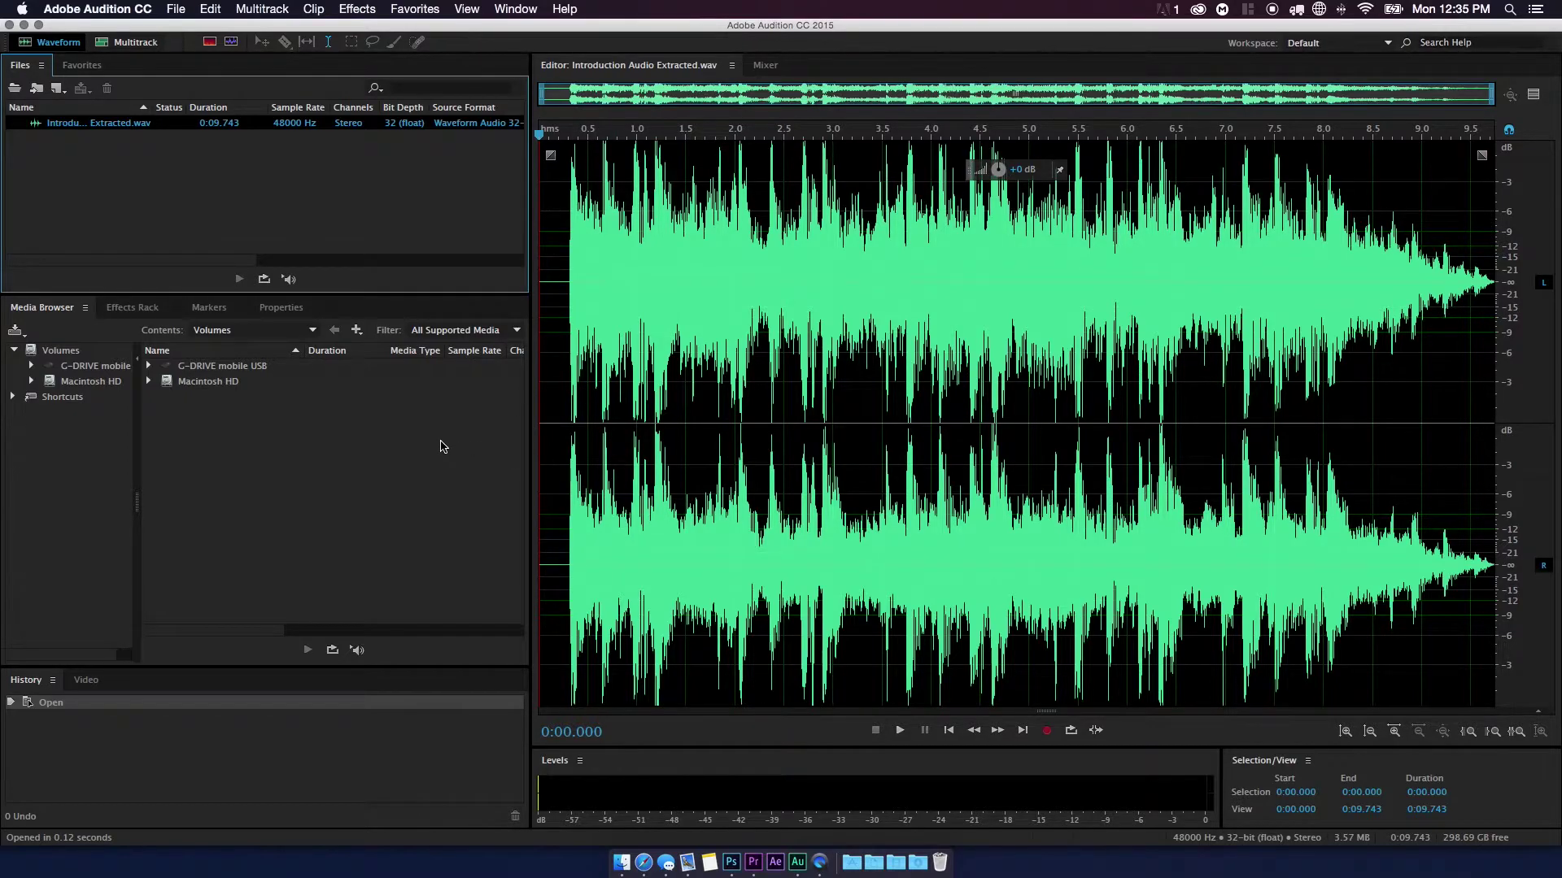
# - Preview the extracted intro audio, then select the entire 9.743-second waveform from start to end
pyautogui.press('space')
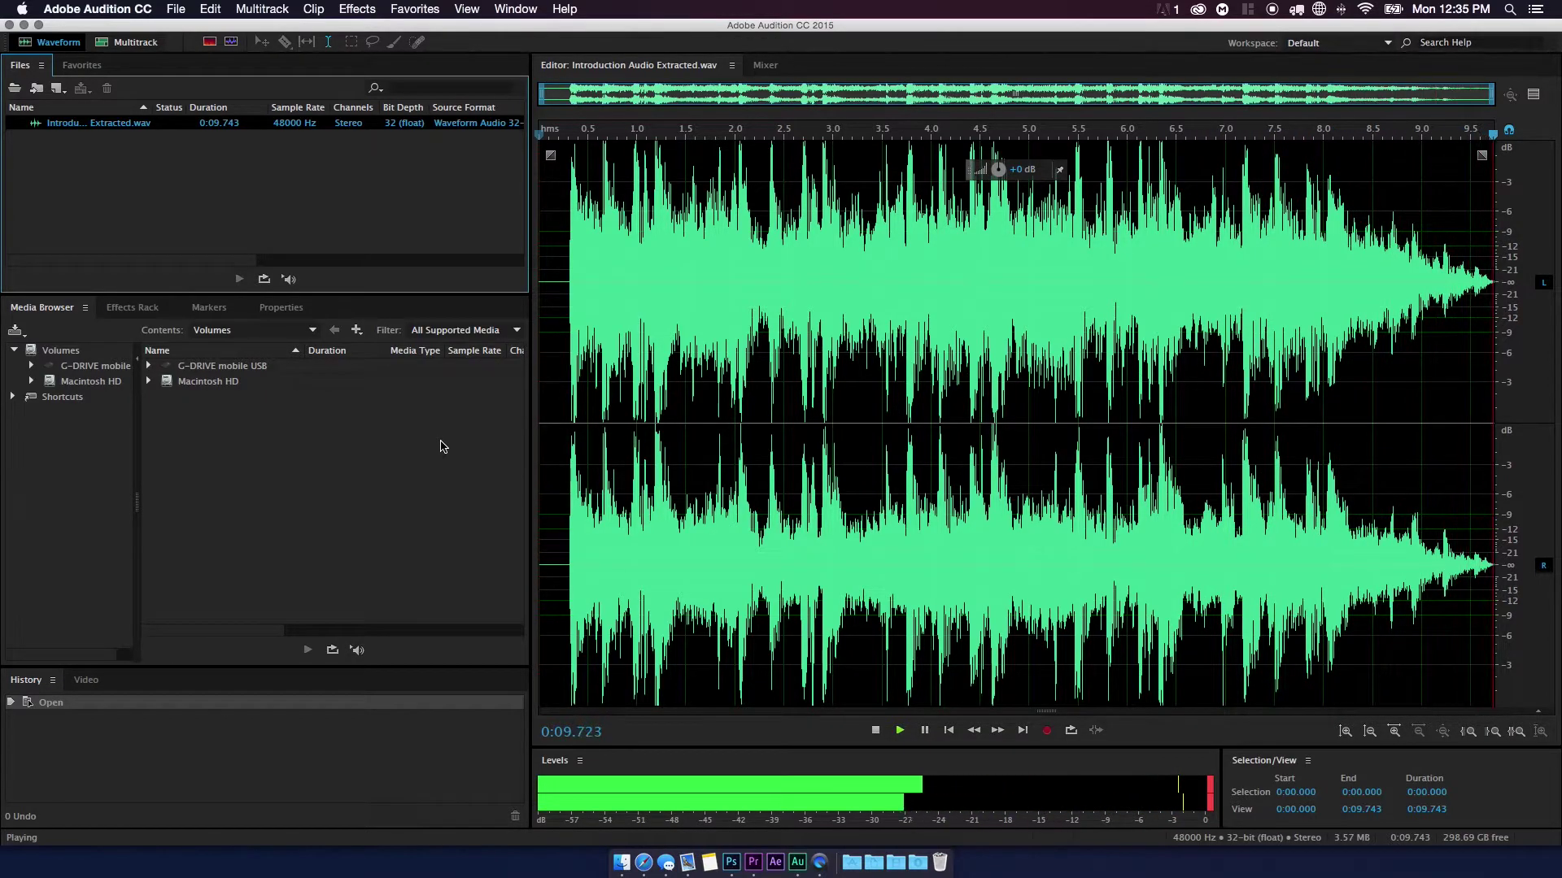
pyautogui.press('space')
pyautogui.press('space')
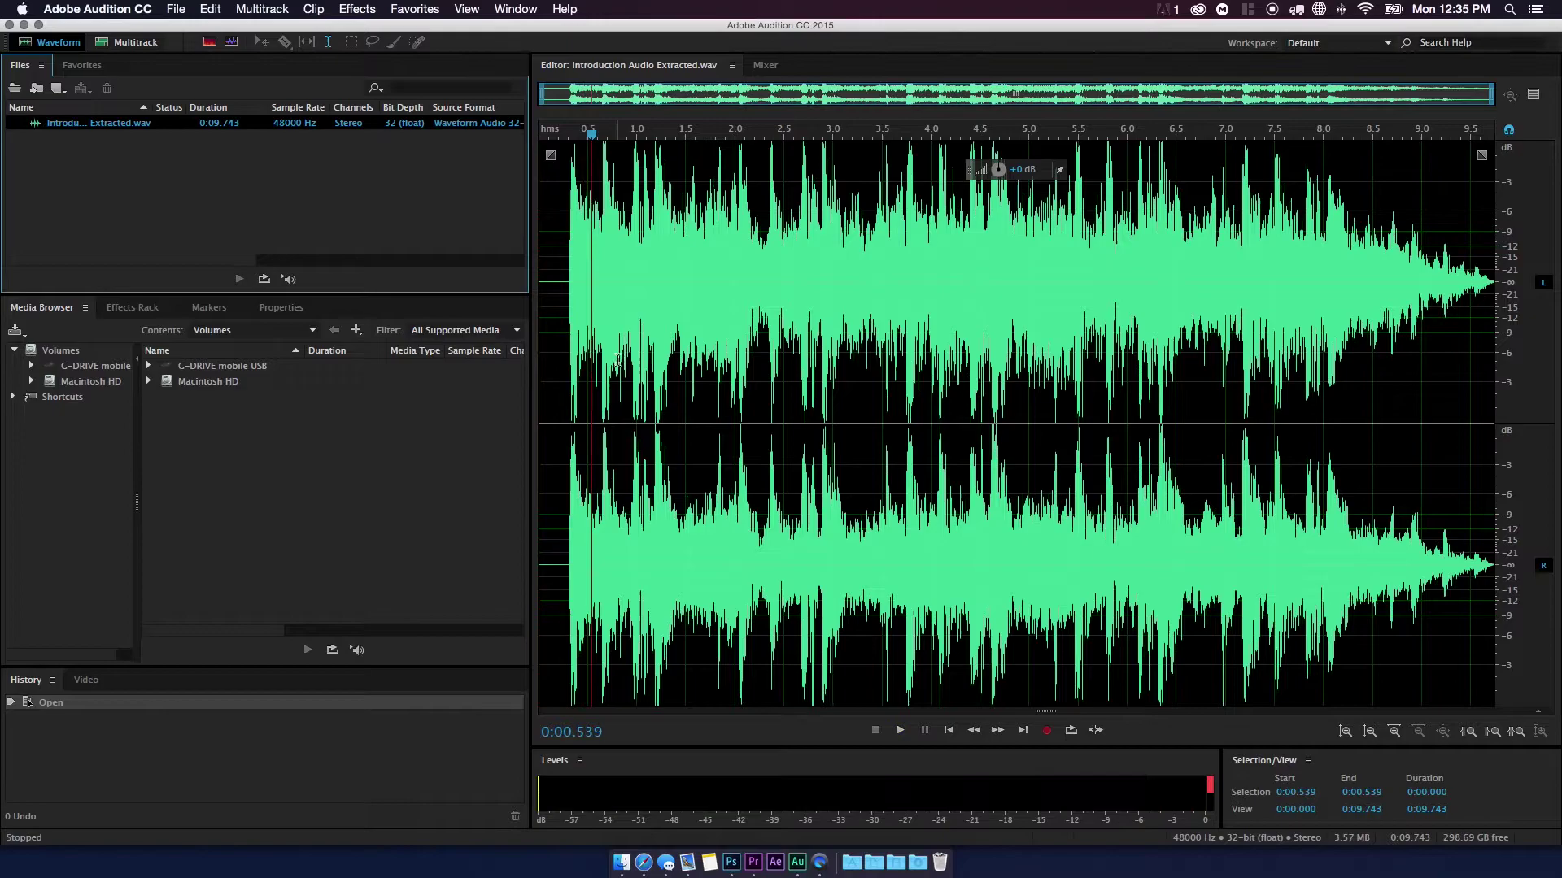
pyautogui.moveTo(588, 146); pyautogui.dragTo(540, 146)
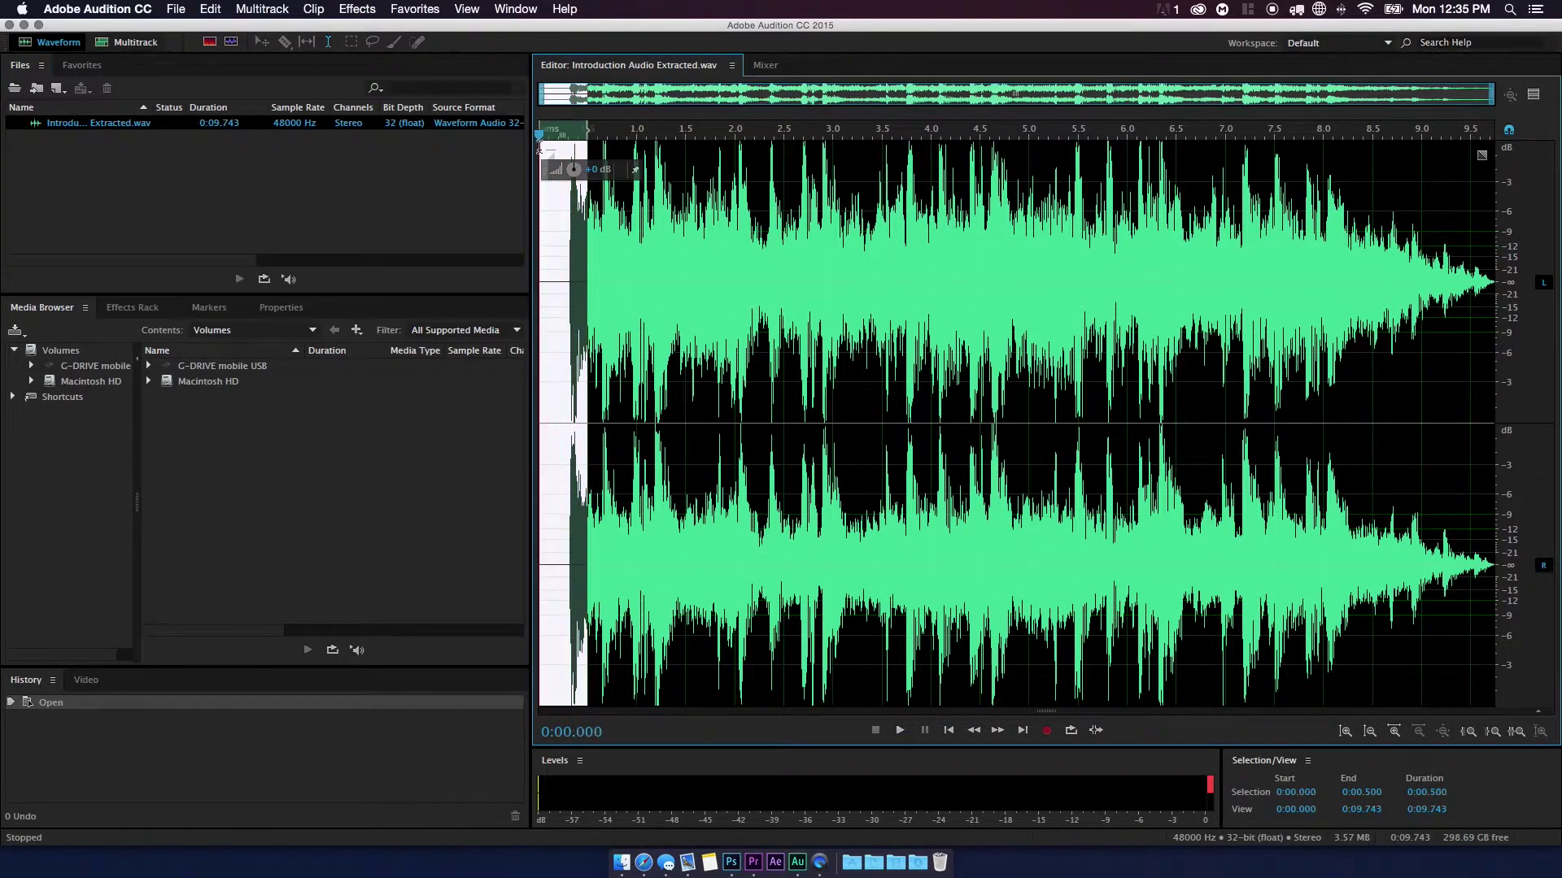
pyautogui.click(1367, 195)
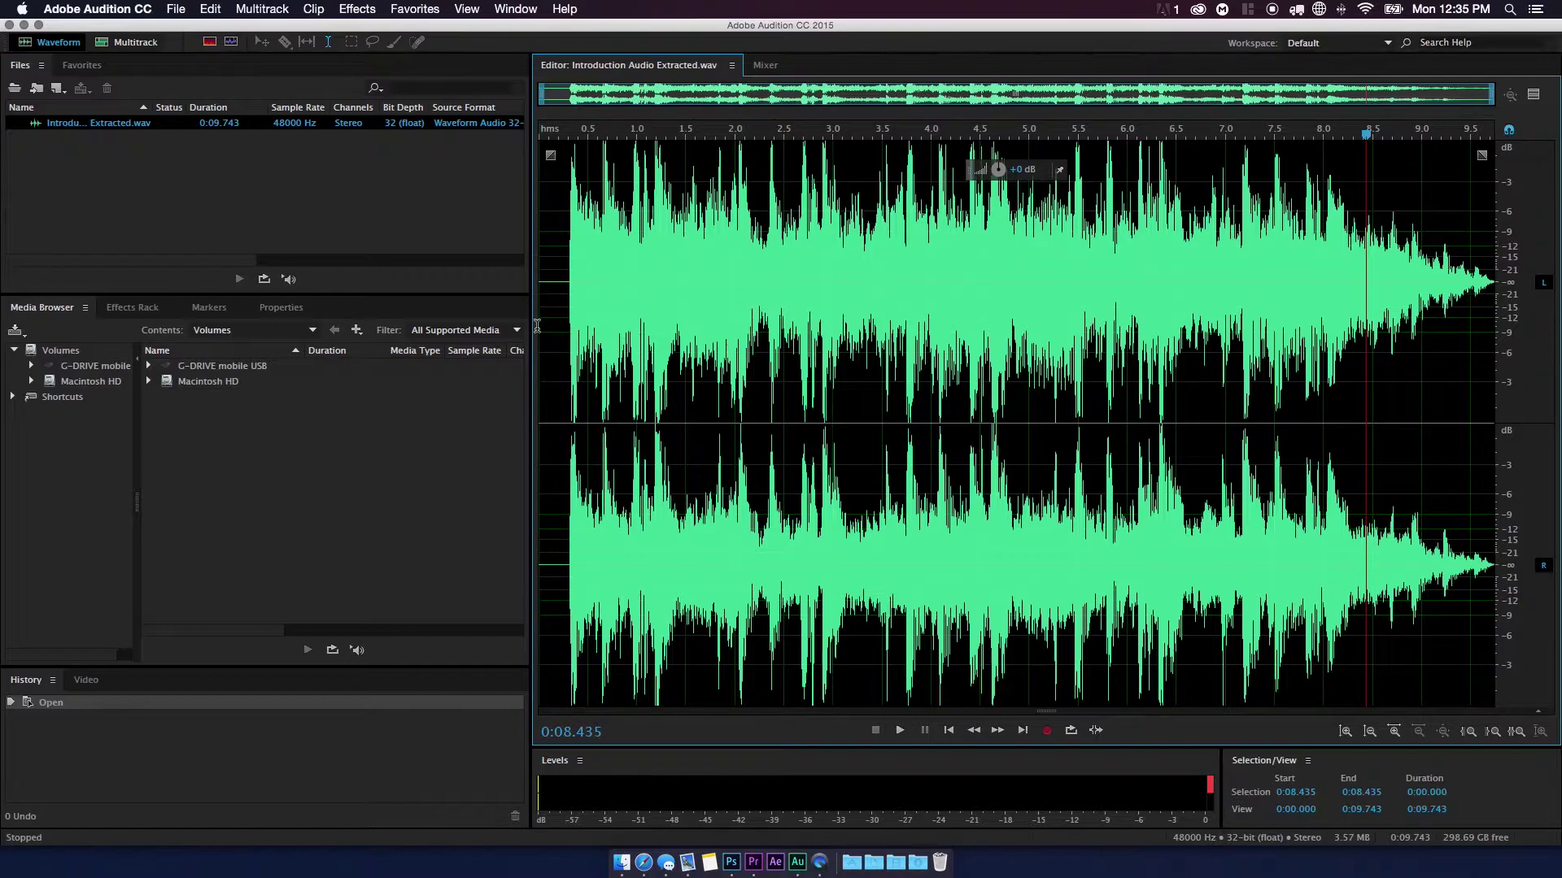
pyautogui.moveTo(539, 325); pyautogui.dragTo(1493, 338)
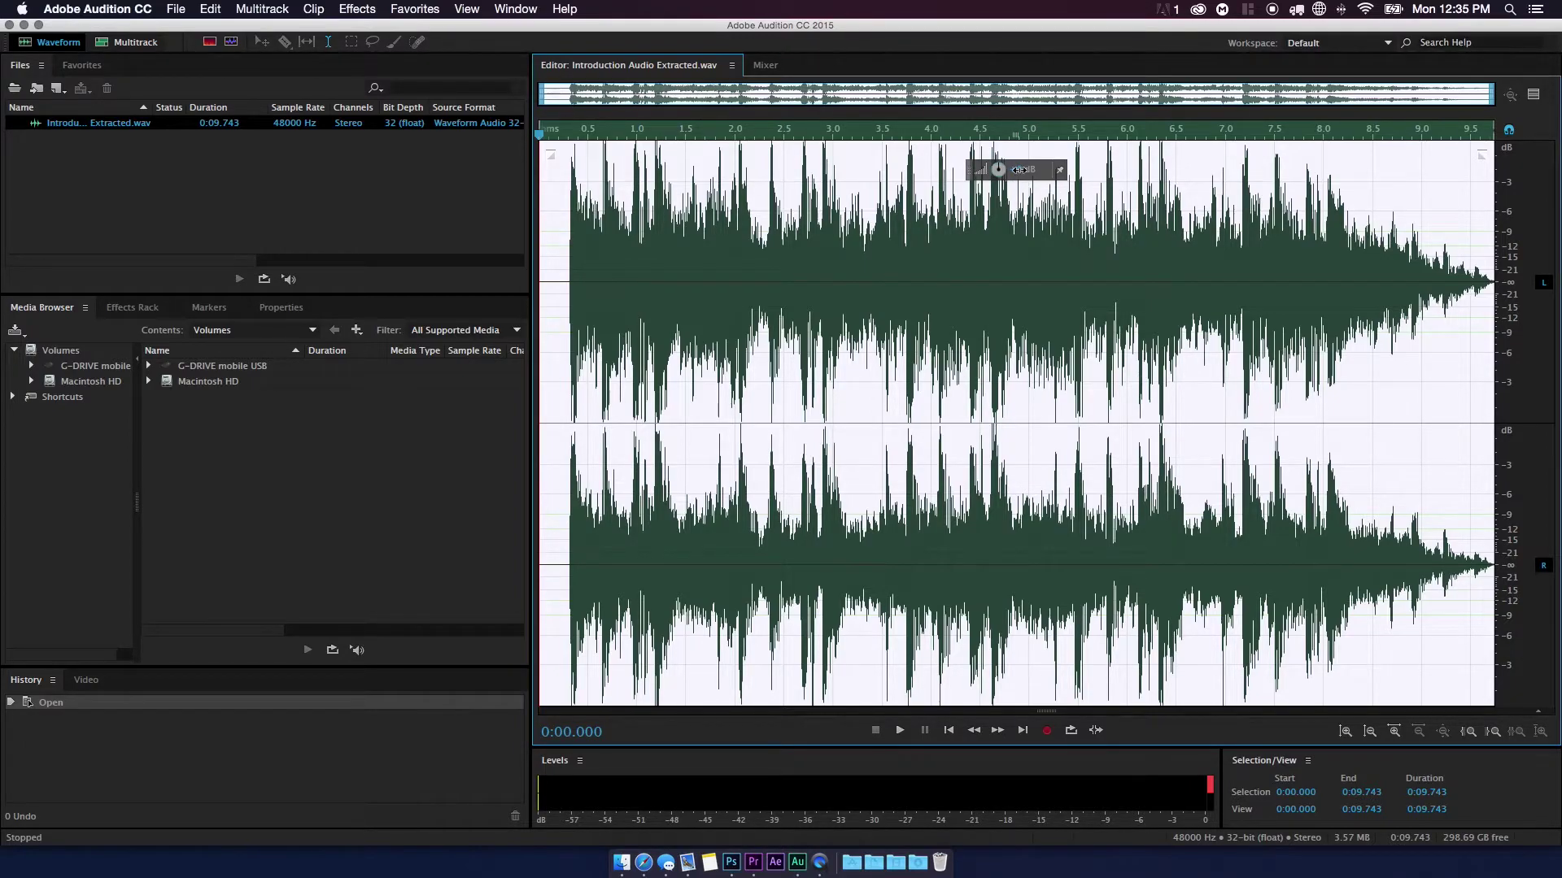
# - Lower the selected intro audio with the HUD volume knob twice, previewing after each pass
pyautogui.moveTo(1019, 170); pyautogui.dragTo(999, 170)
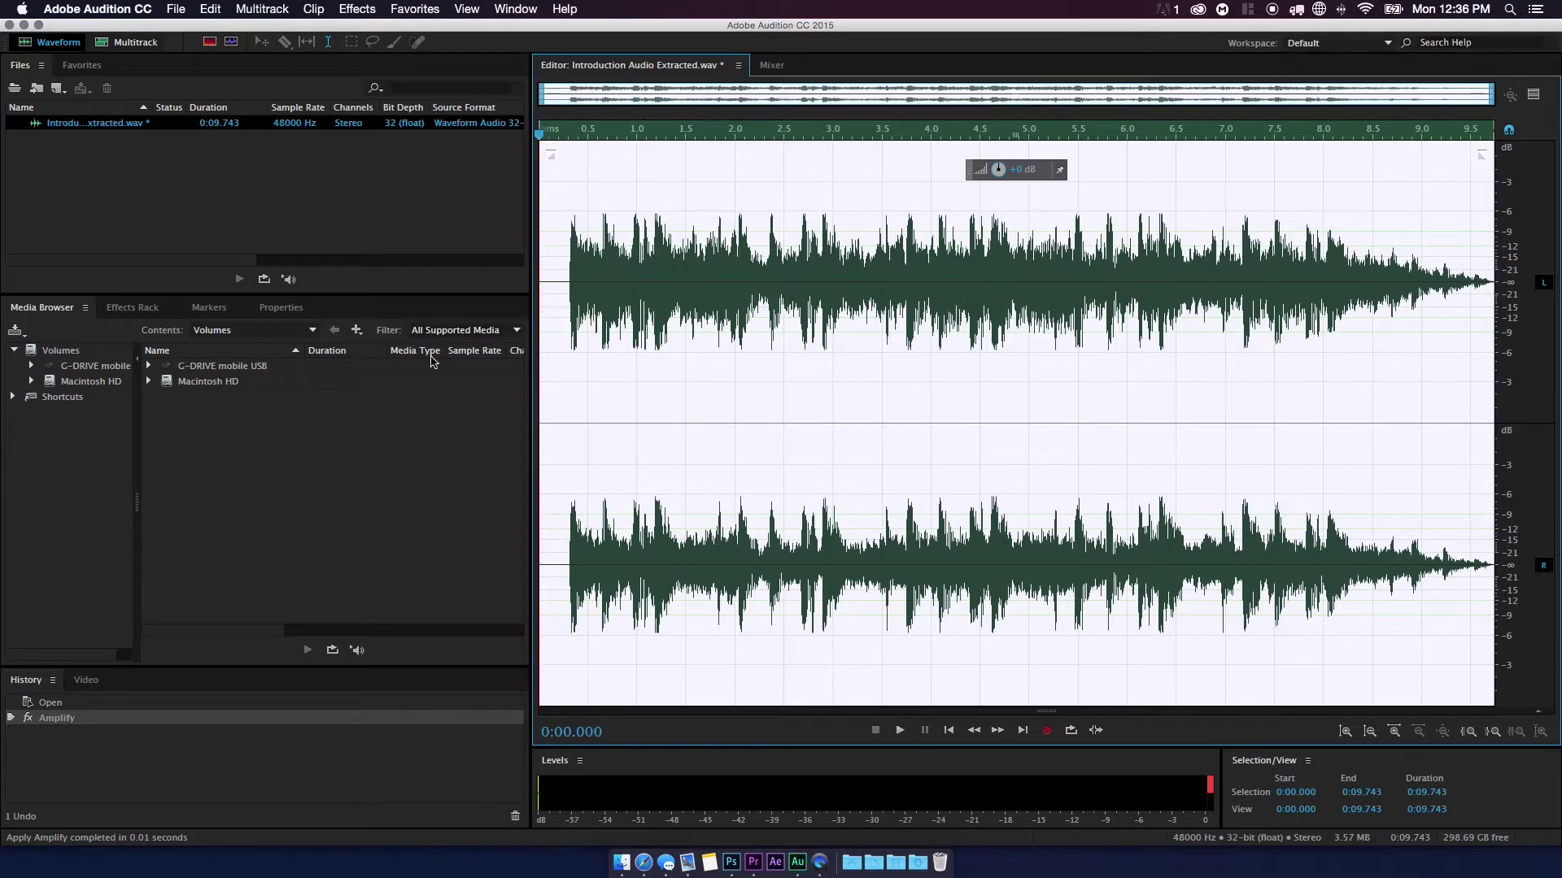
pyautogui.press('space')
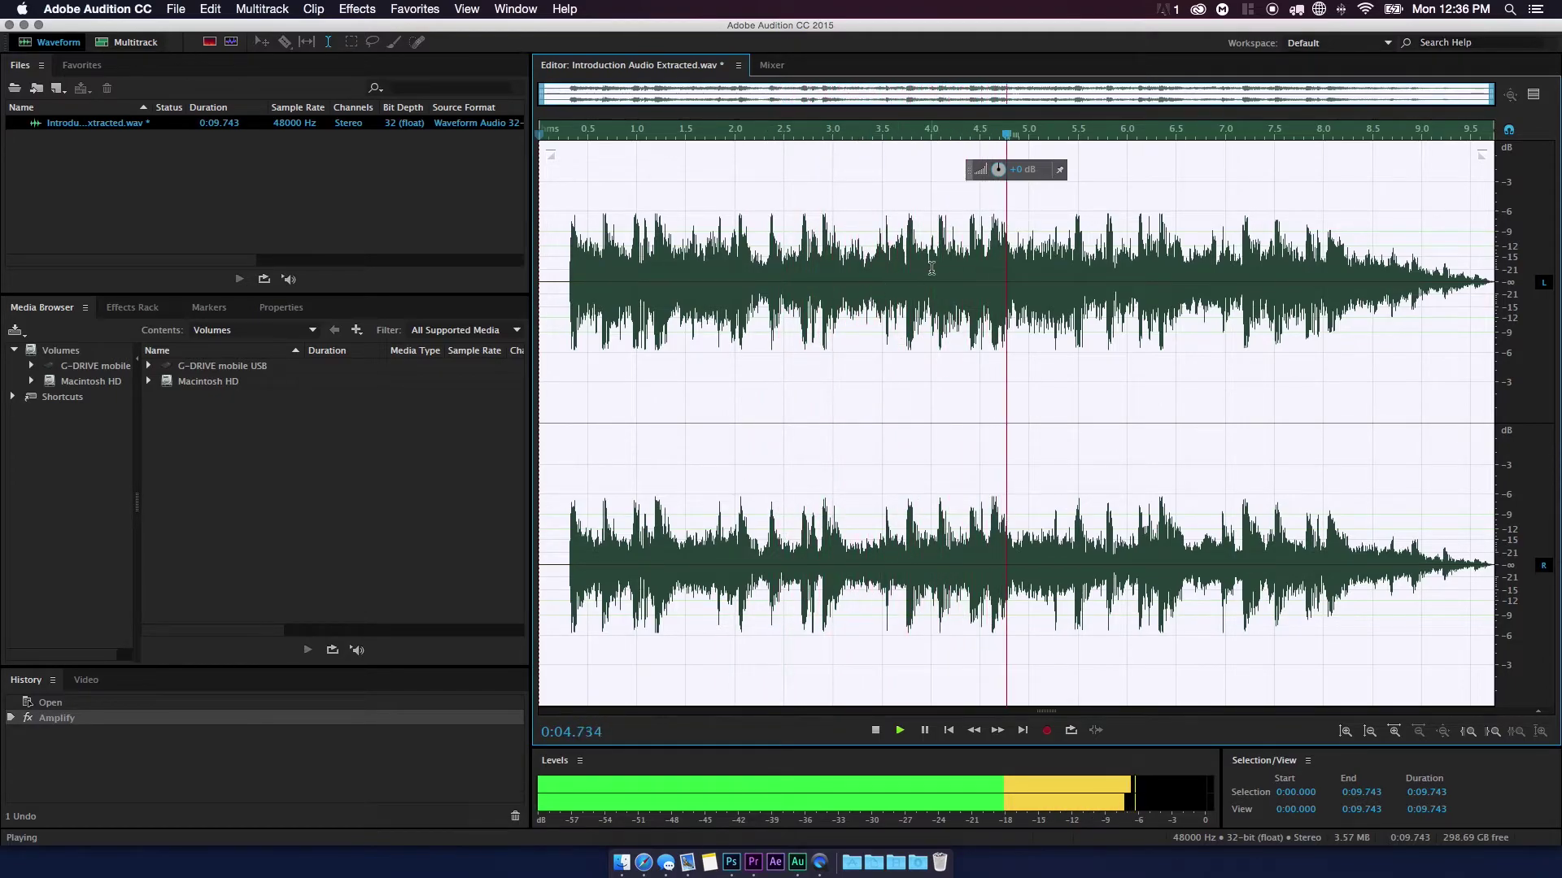
pyautogui.press('space')
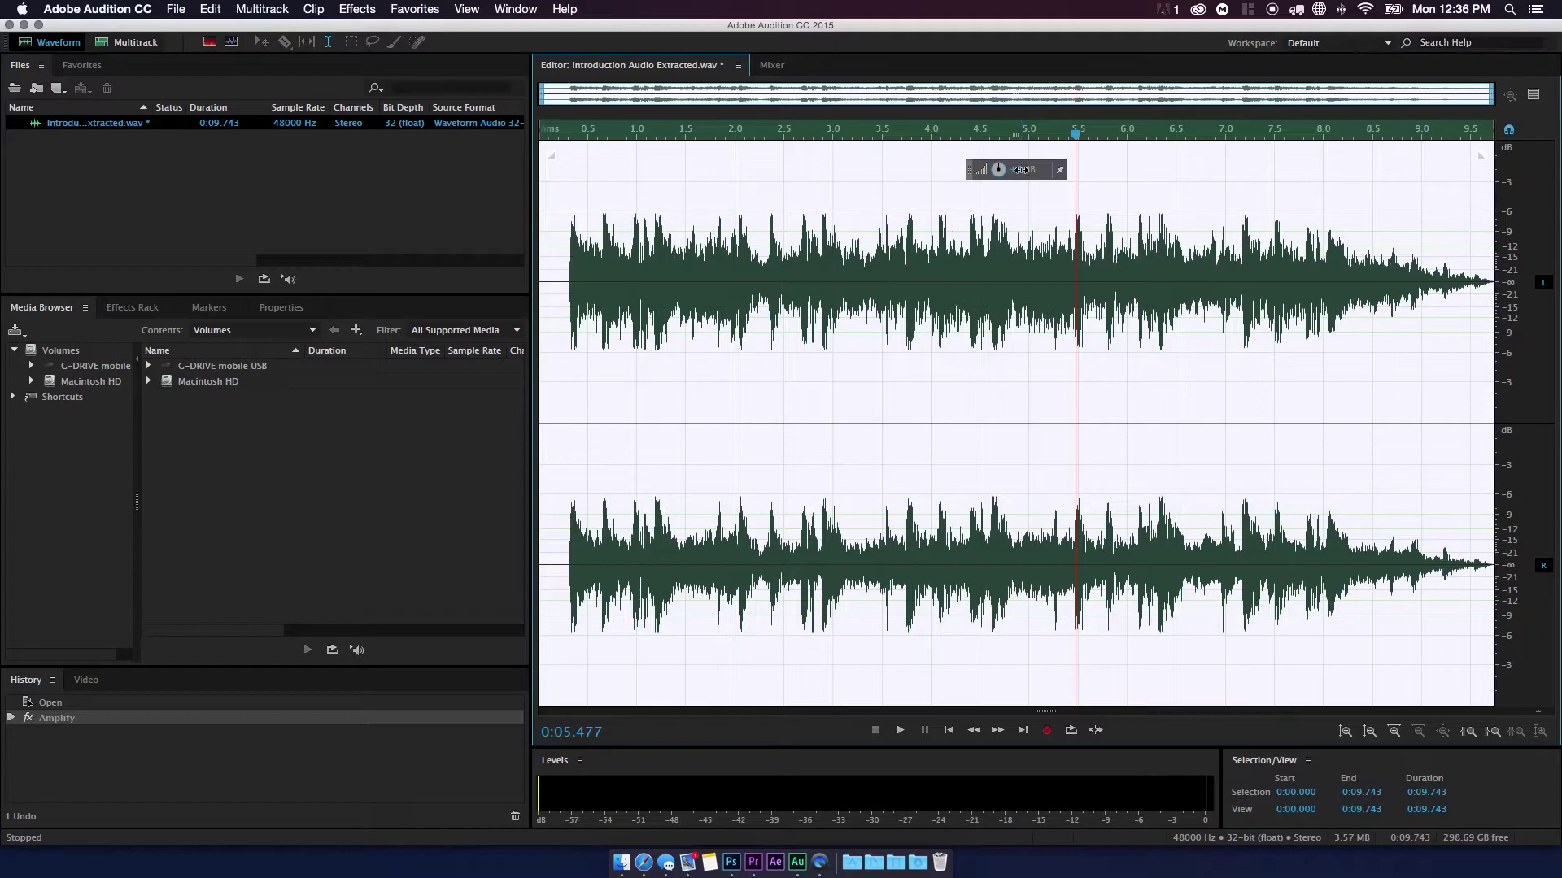
pyautogui.moveTo(1018, 170); pyautogui.dragTo(996, 170)
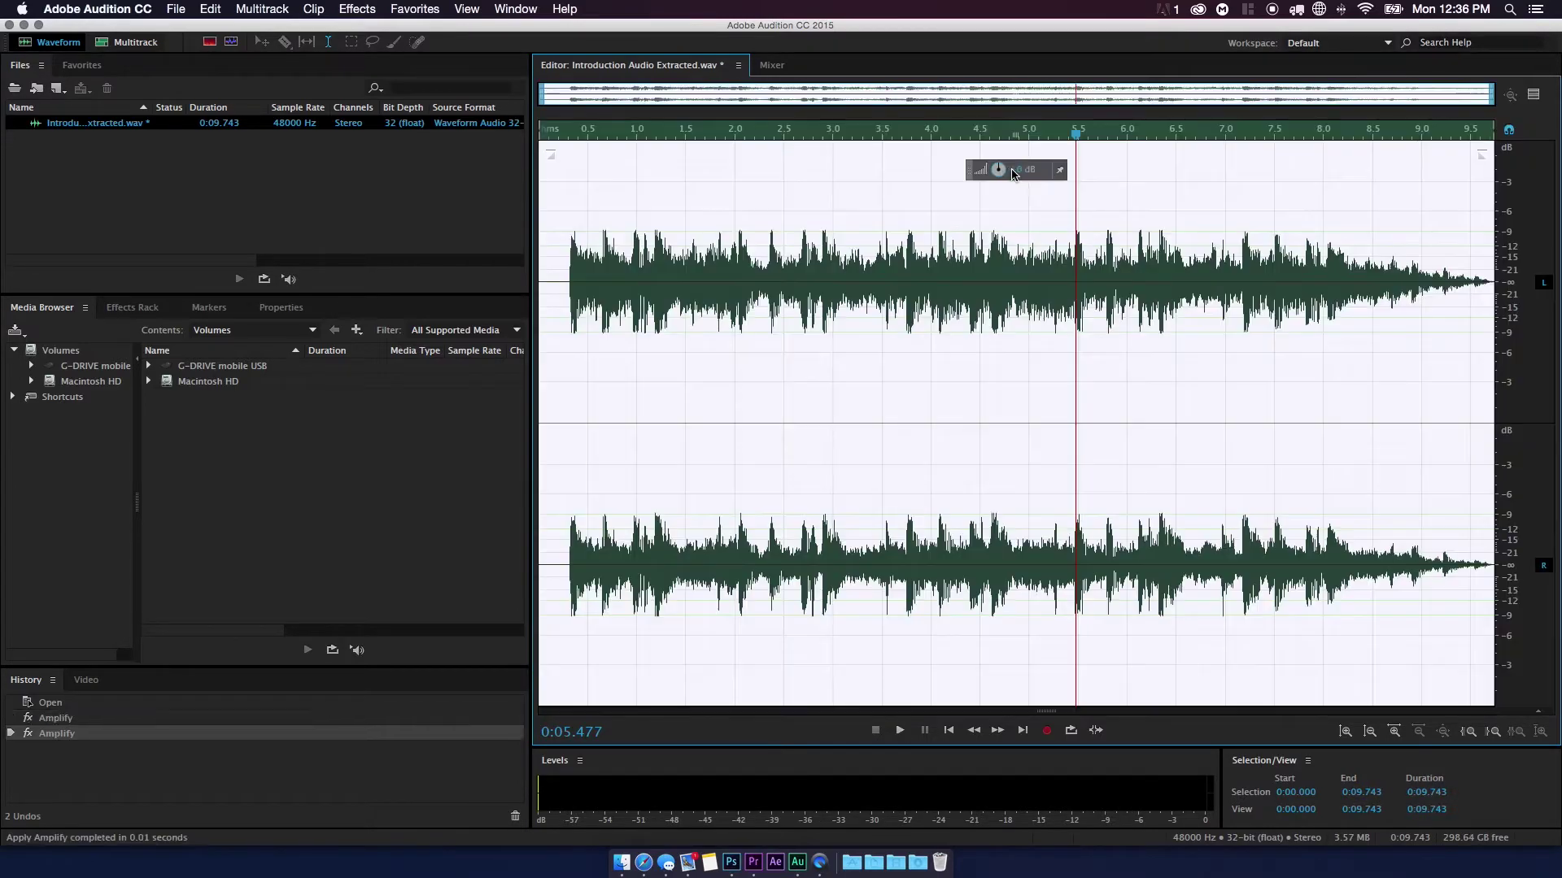
pyautogui.press('space')
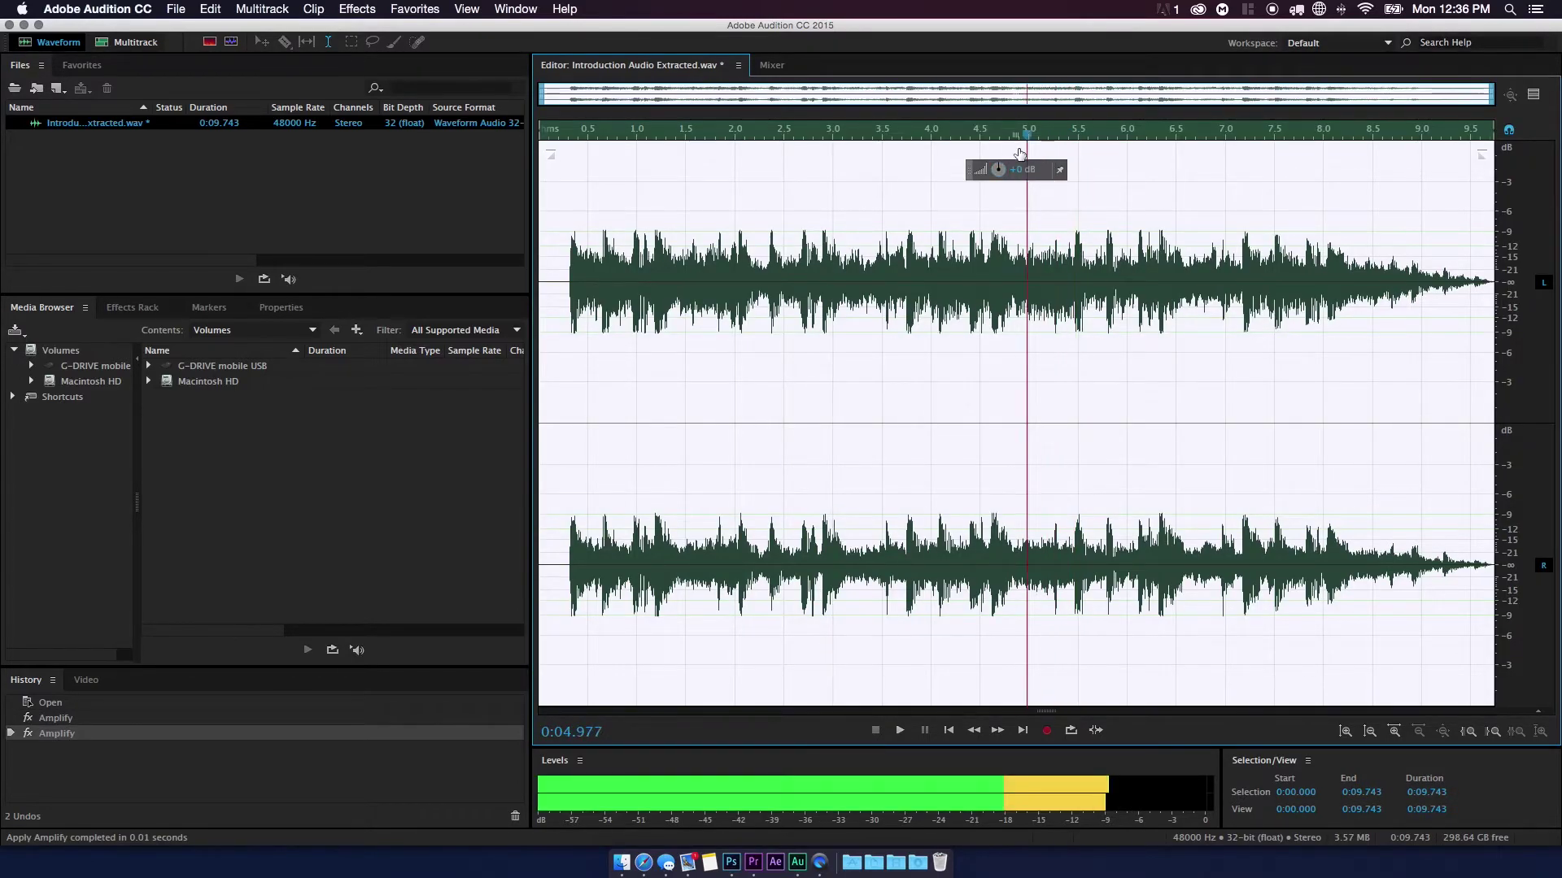
pyautogui.press('space')
pyautogui.press('space')
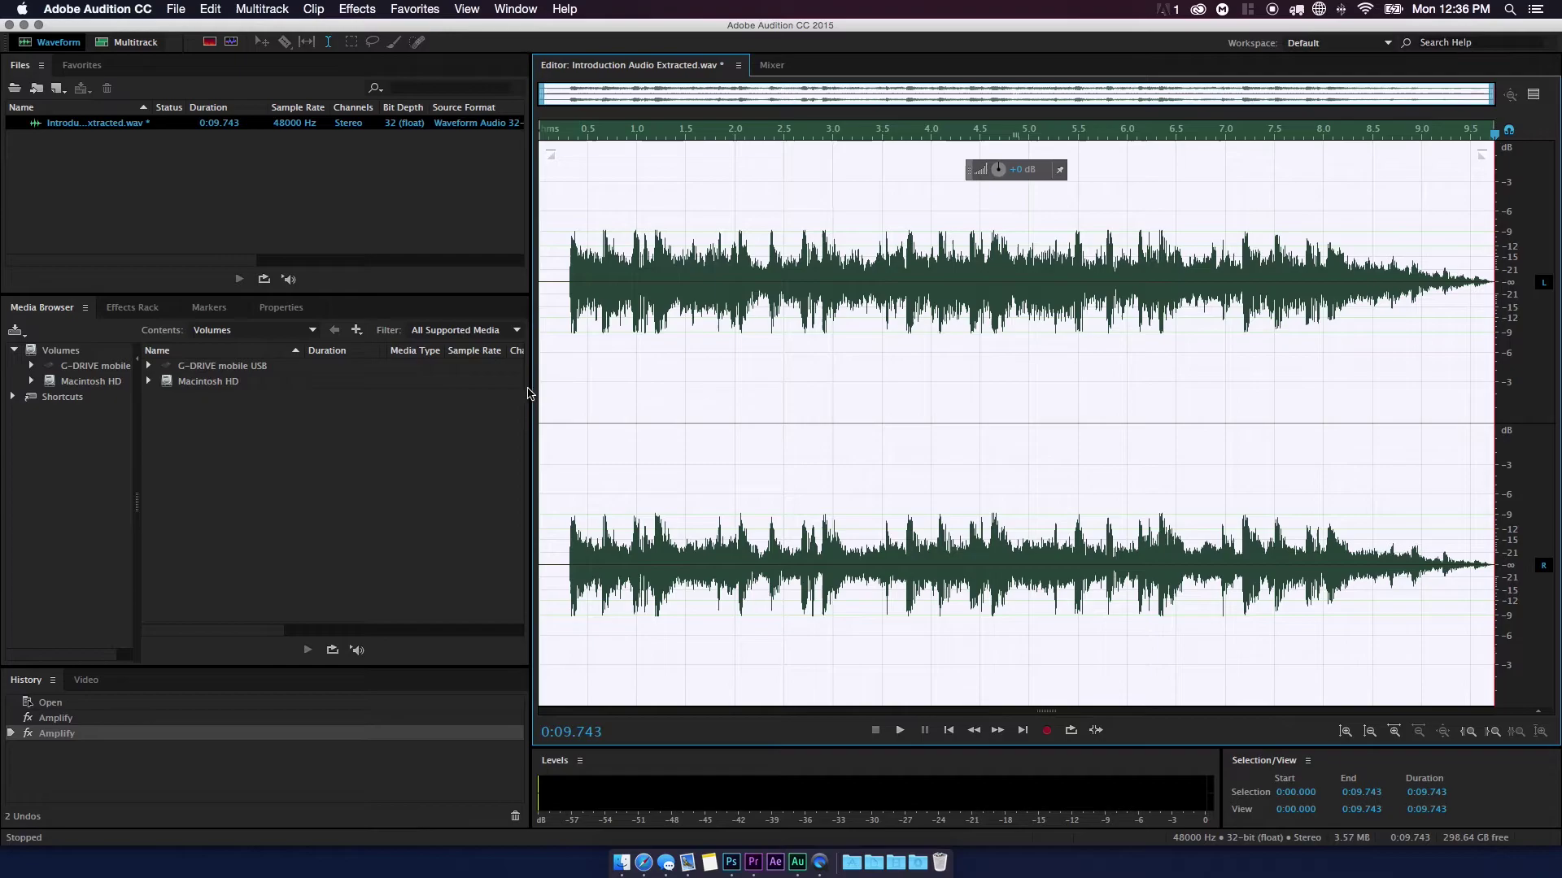
# - Save Introduction Audio Extracted.wav with File > Save, then close Audition to return to Premiere Pro
pyautogui.click(169, 13)
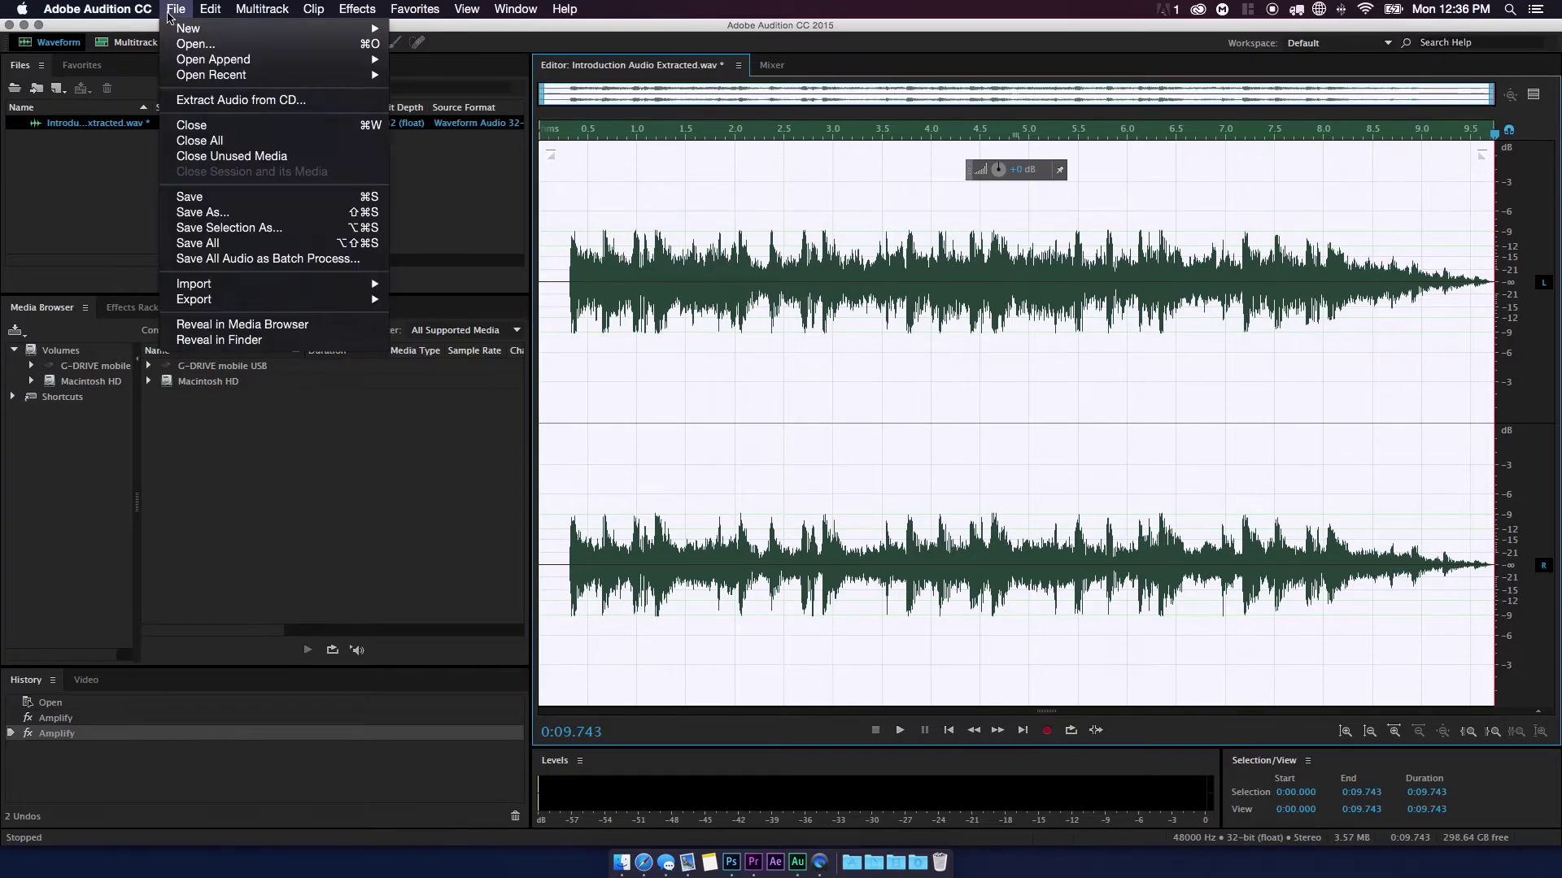
pyautogui.click(190, 197)
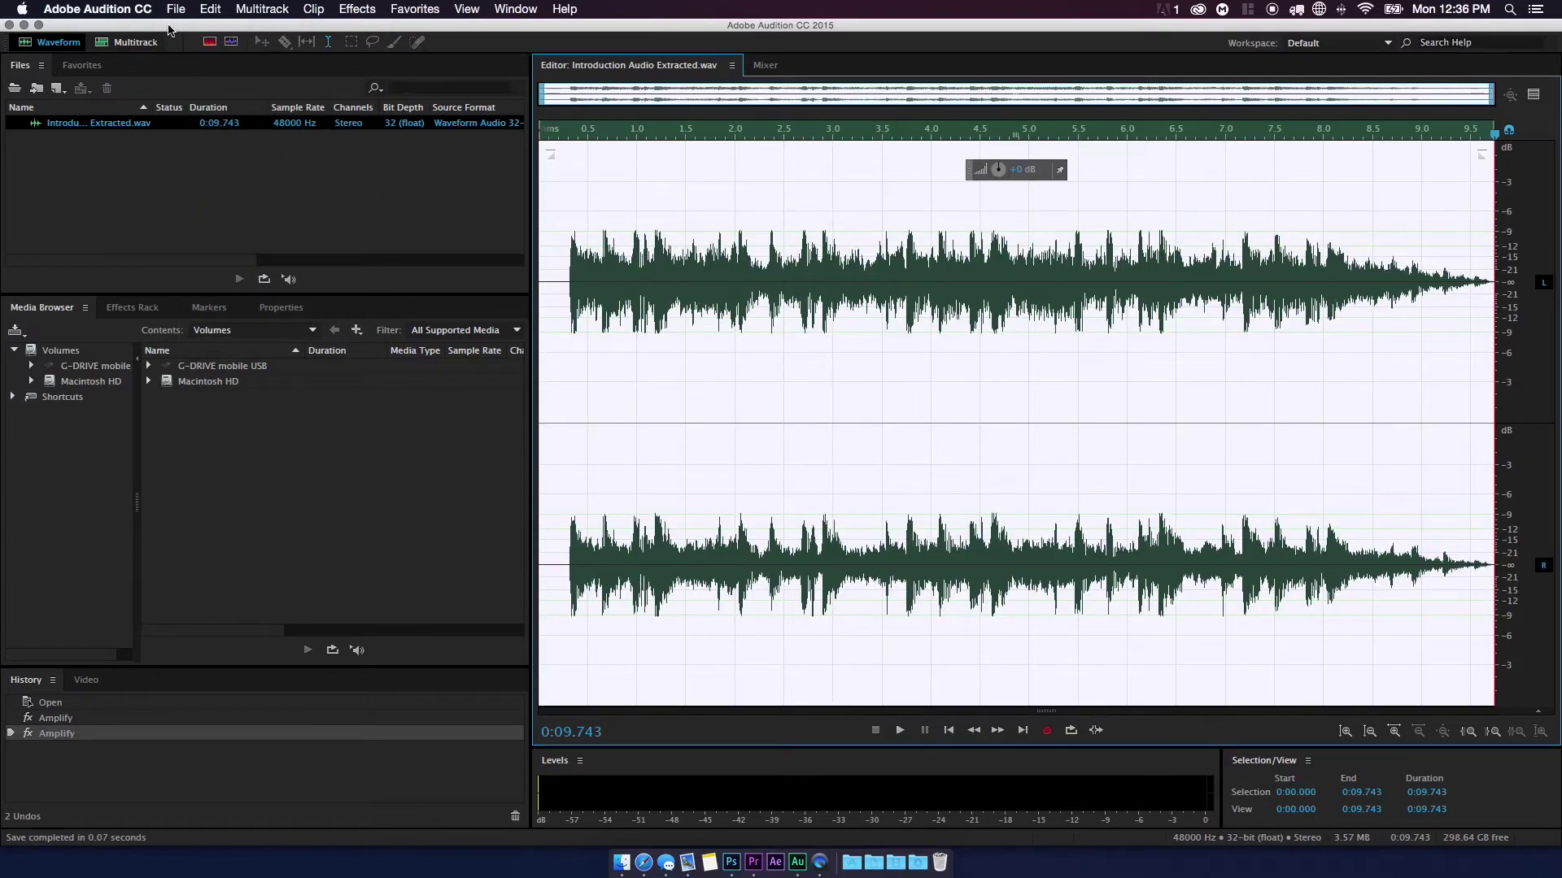
pyautogui.click(170, 12)
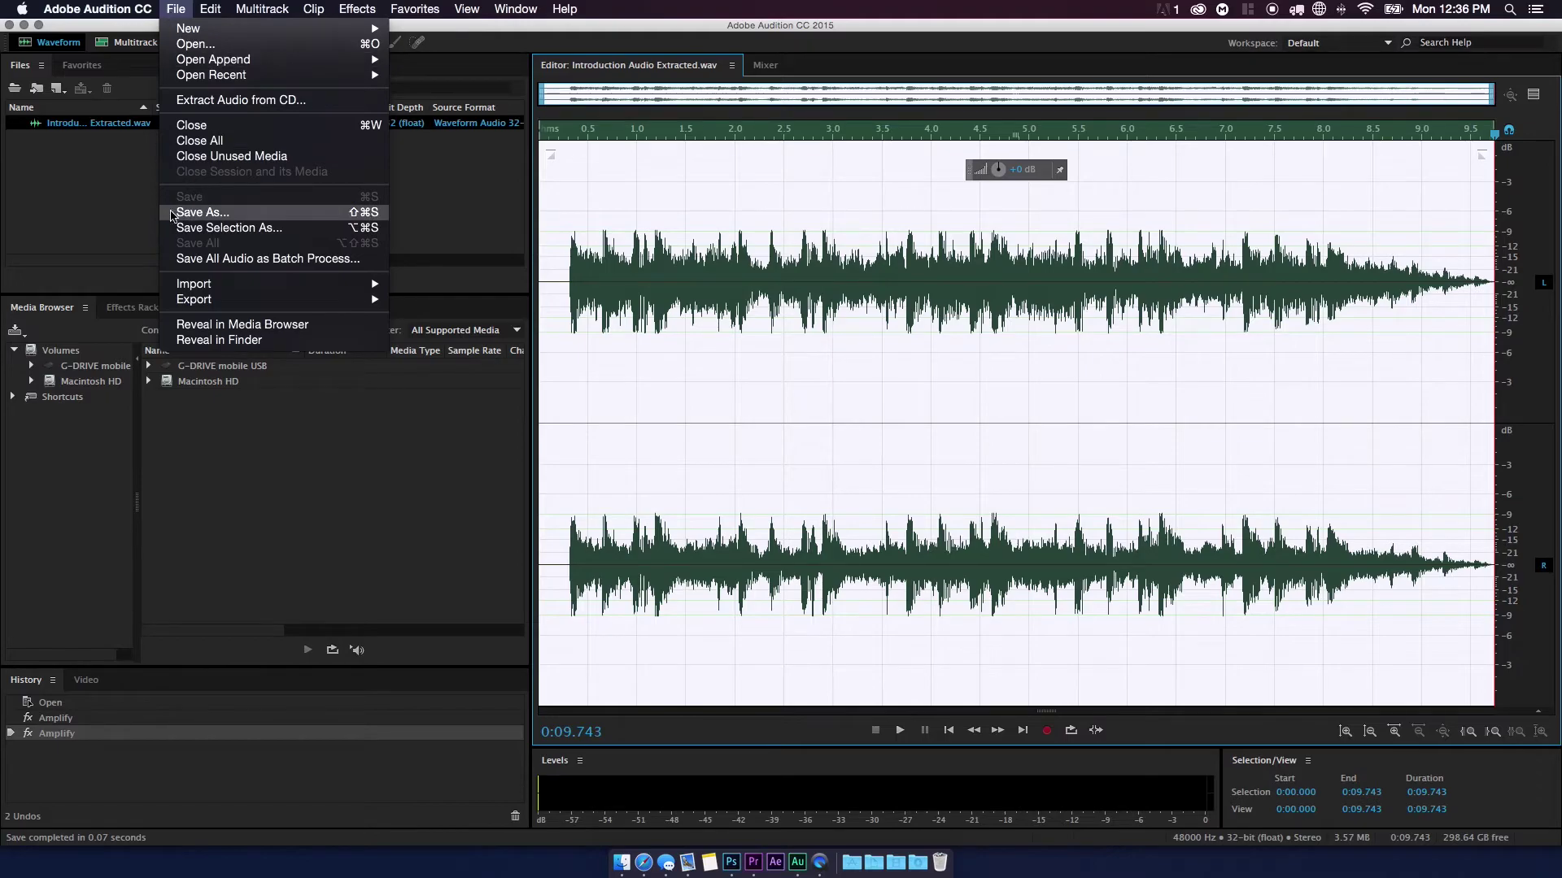
pyautogui.click(135, 224)
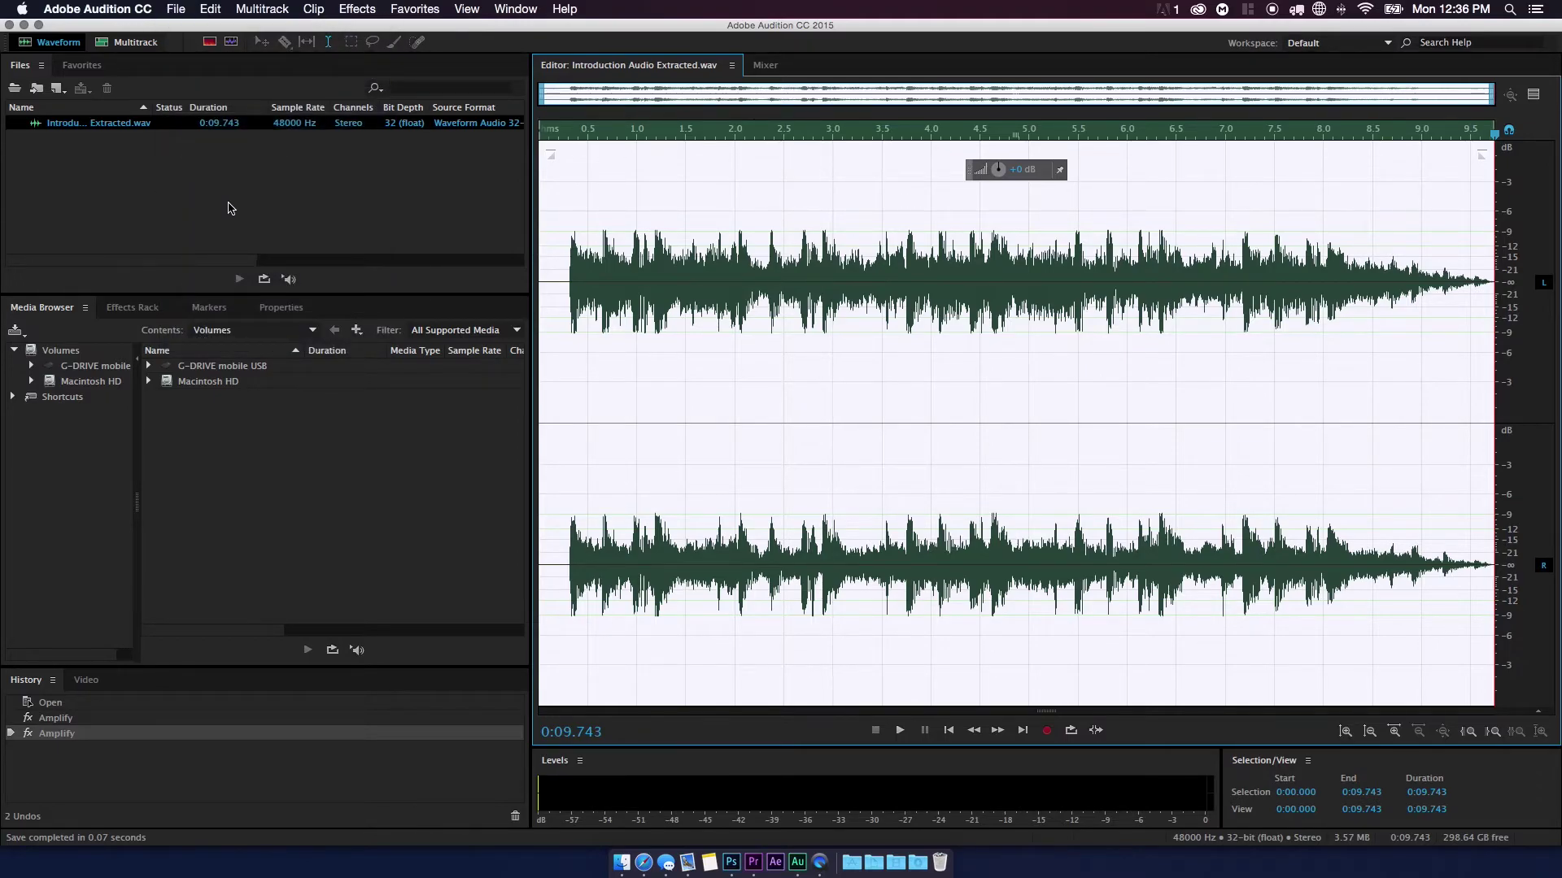
pyautogui.click(9, 25)
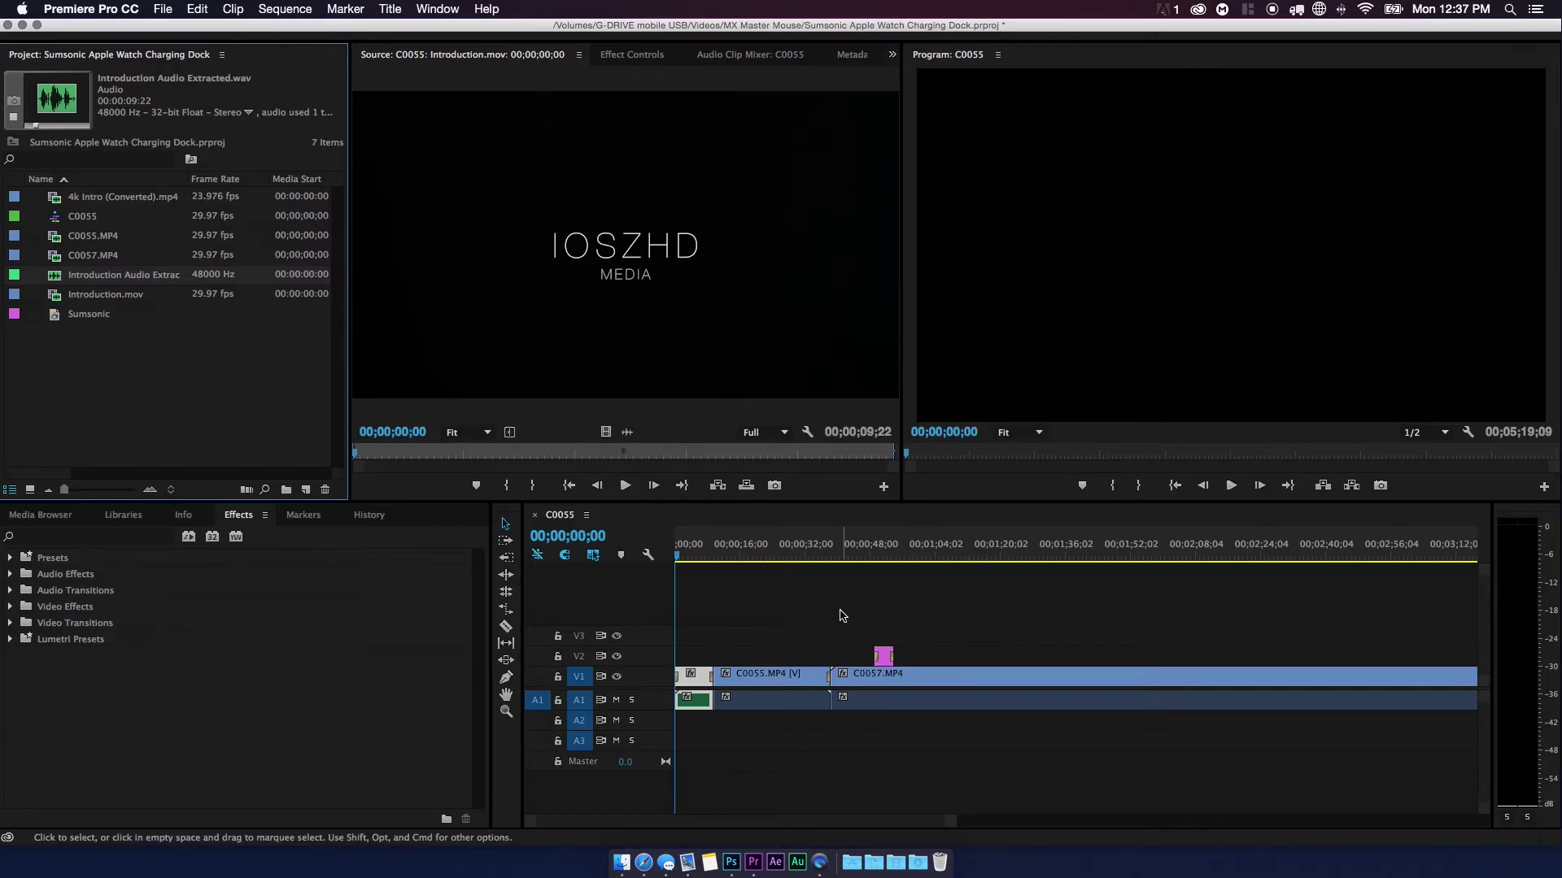
pyautogui.click(793, 617)
pyautogui.press('space')
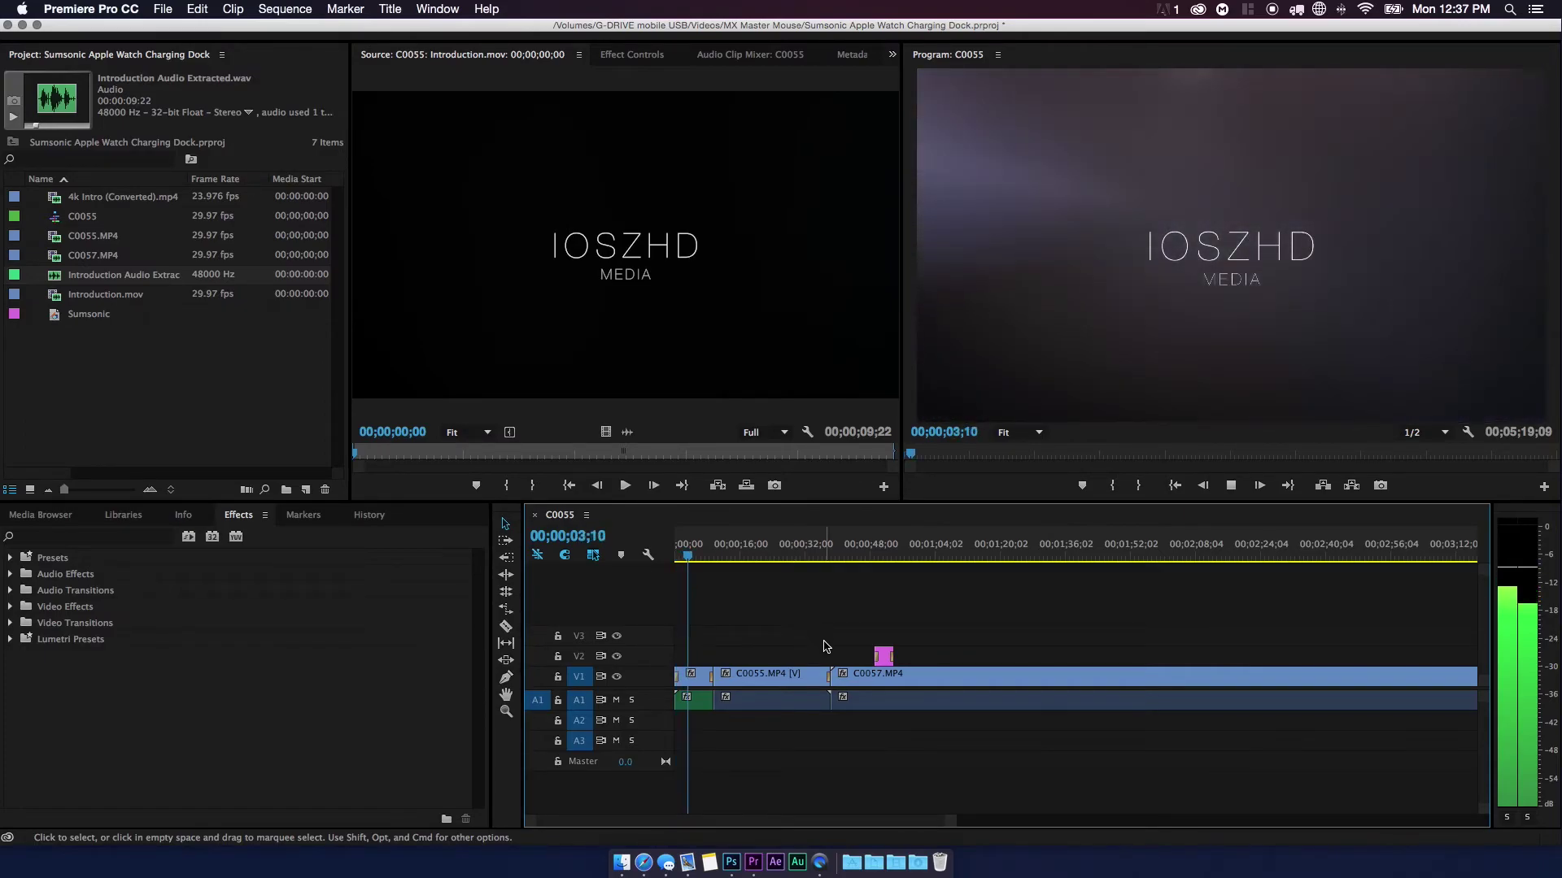
pyautogui.press('space')
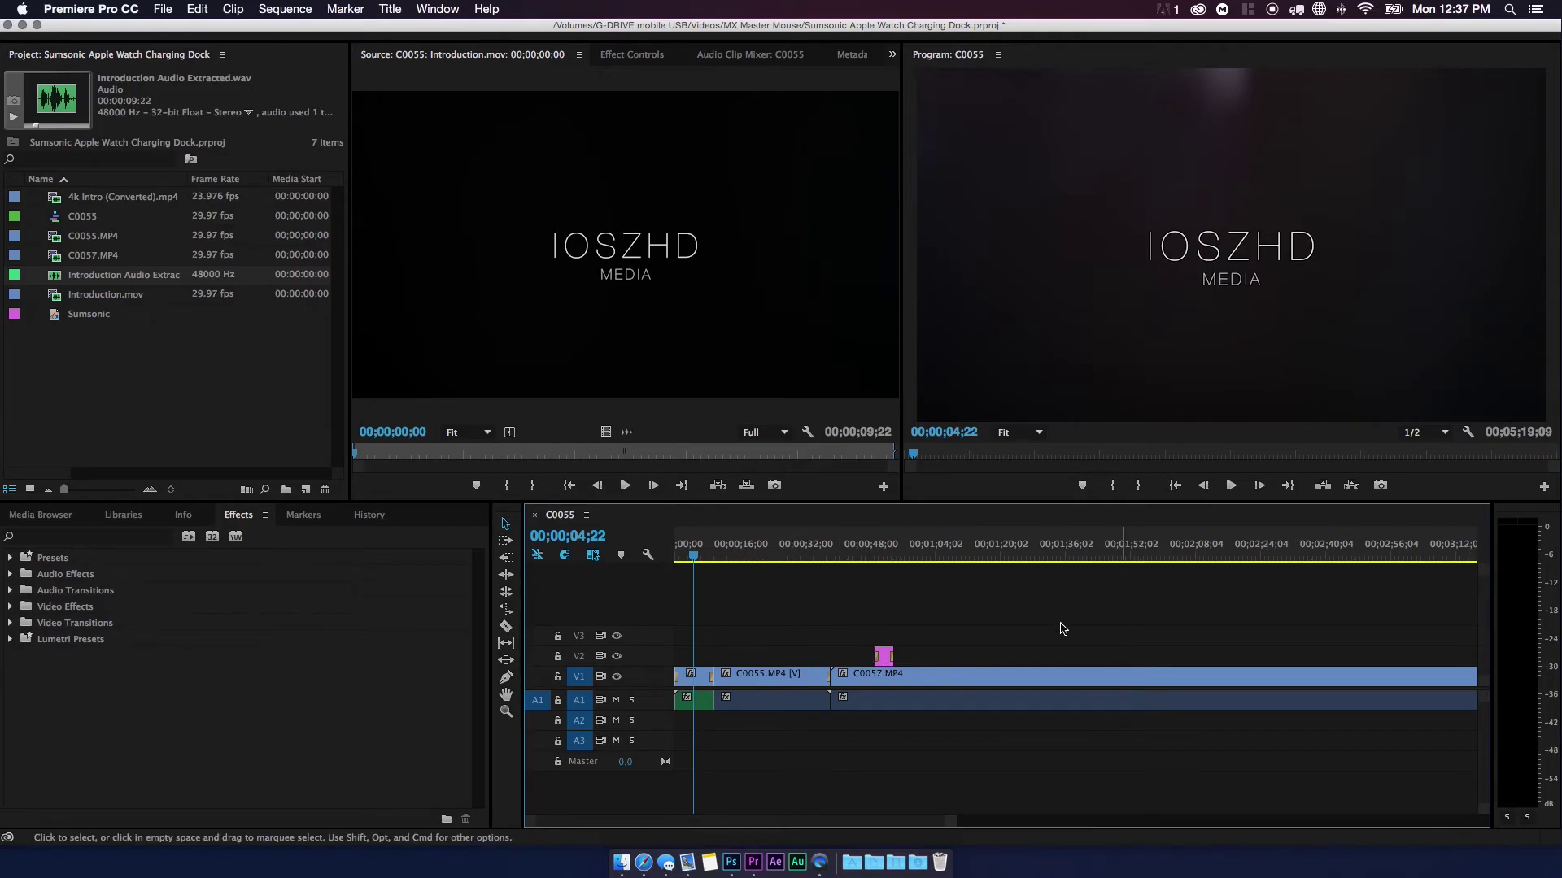
pyautogui.press('Home')
pyautogui.press('space')
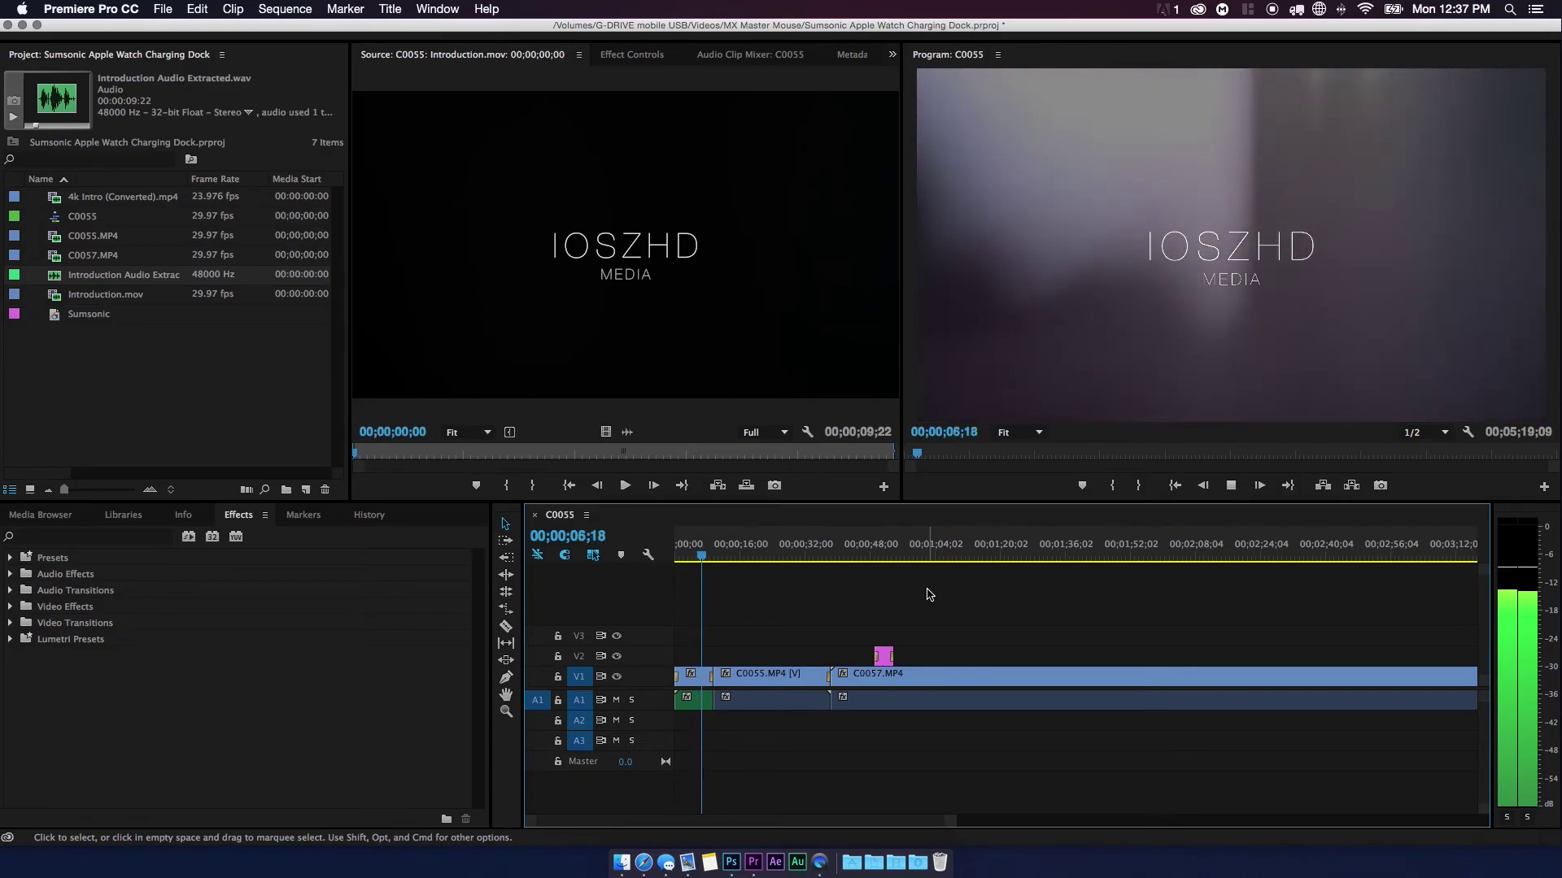
pyautogui.press('space')
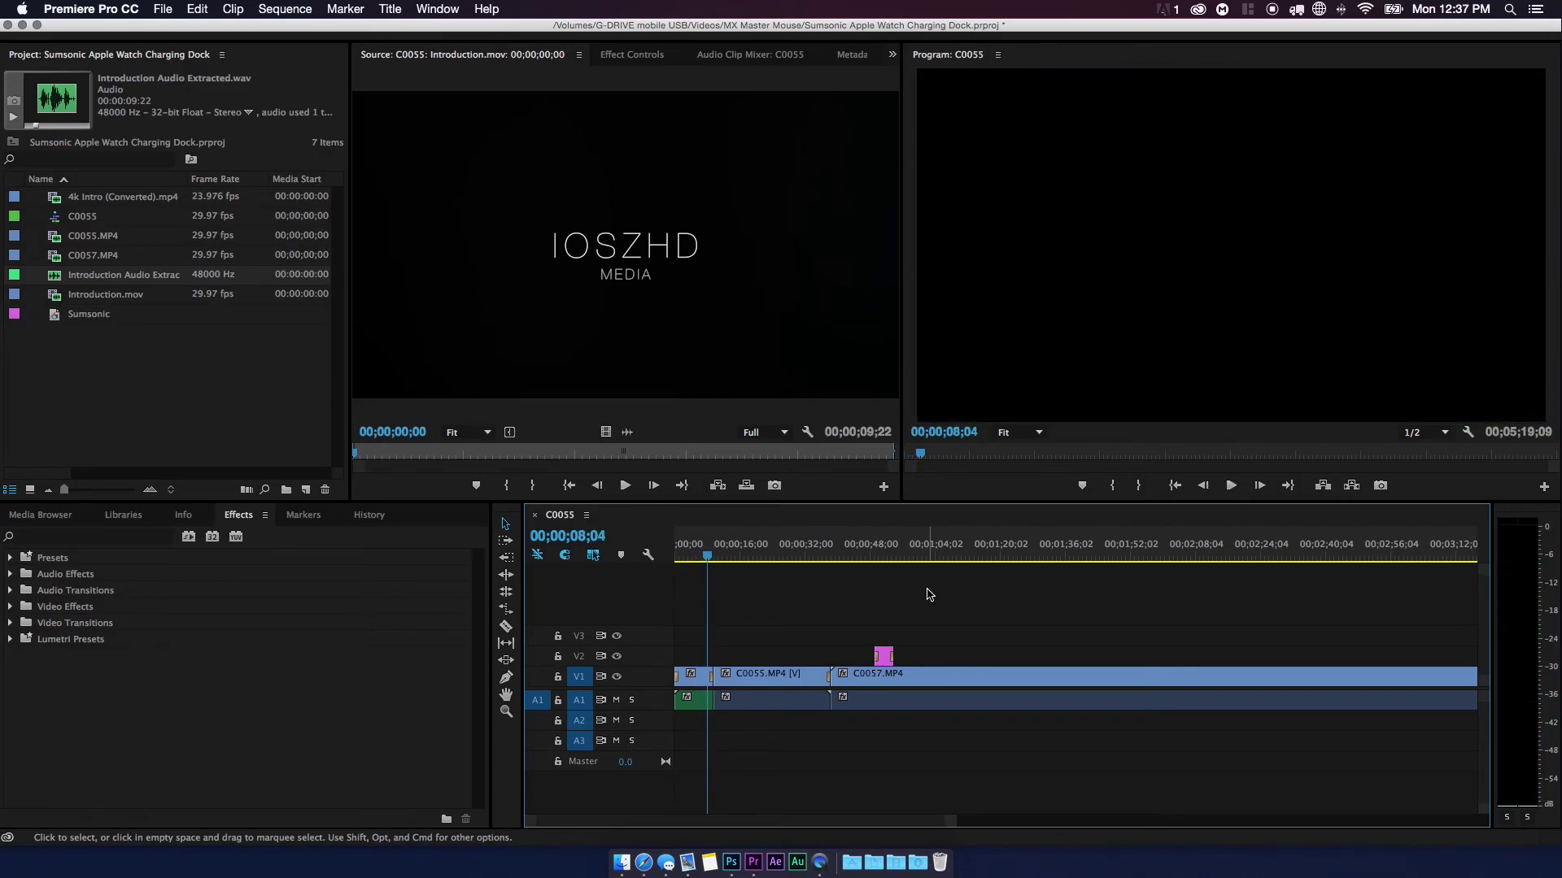